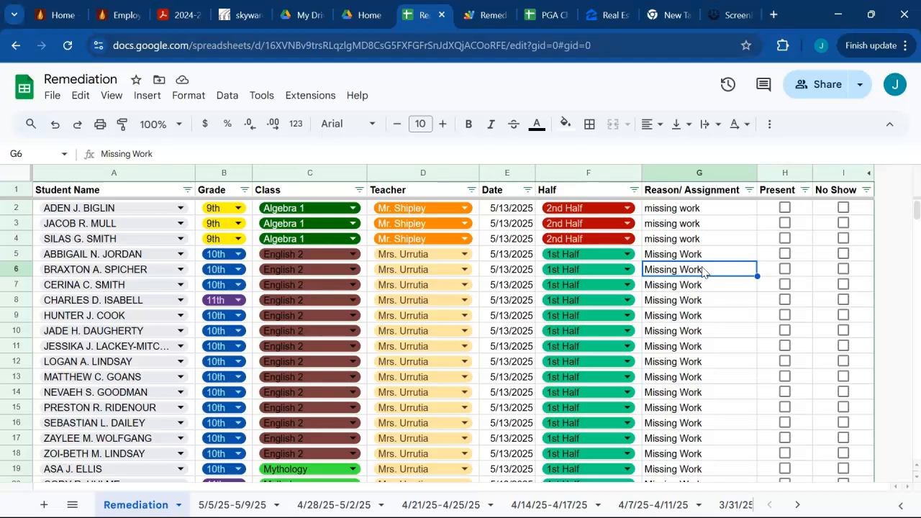
{"action": "left_click", "coordinate": [736, 241]}
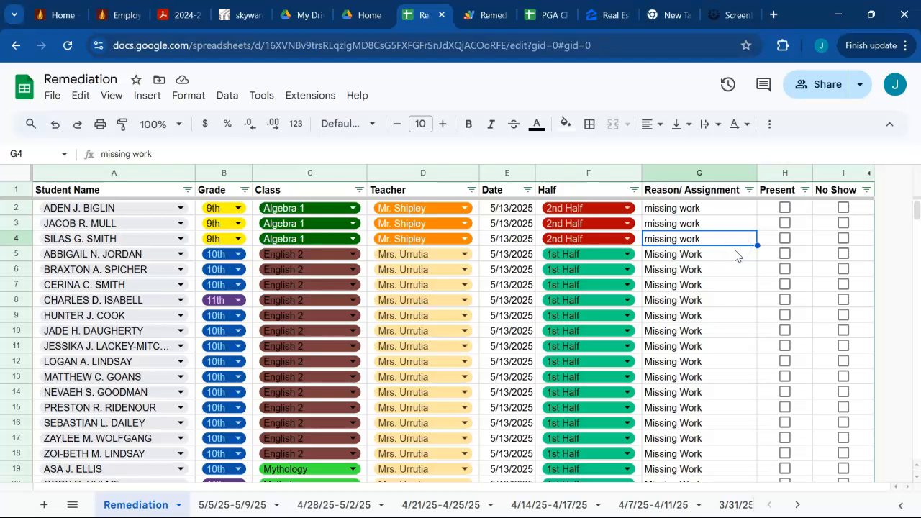
{"action": "left_click", "coordinate": [736, 255]}
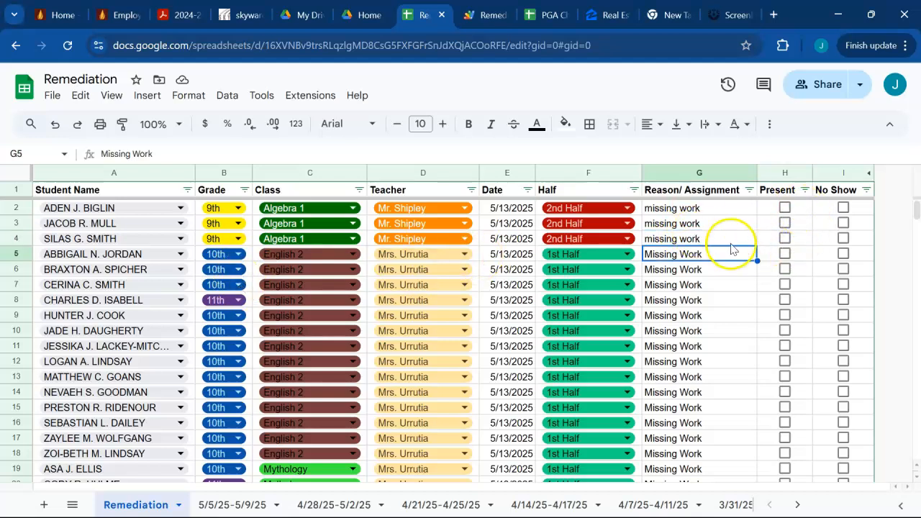
{"action": "left_click", "coordinate": [765, 241]}
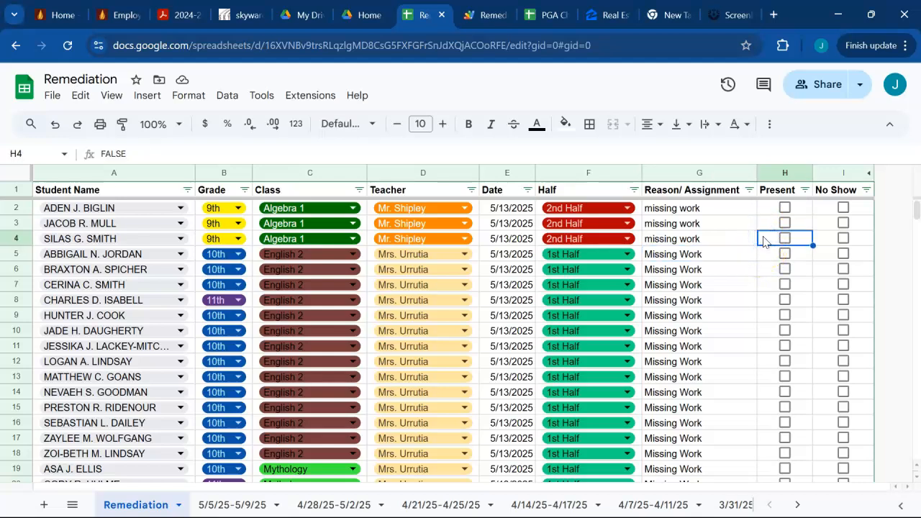
Unhide columns J through AC after the No Show column and look across them to the reference lists at the far end
{"action": "left_click", "coordinate": [869, 174]}
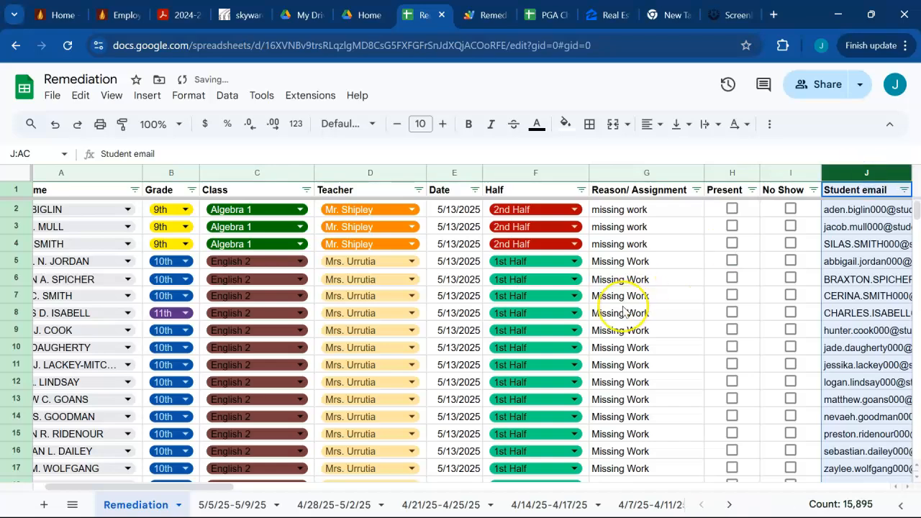
{"action": "scroll", "coordinate": [623, 310], "scroll_direction": "right", "scroll_amount": 10}
{"action": "scroll", "coordinate": [623, 311], "scroll_direction": "right", "scroll_amount": 5}
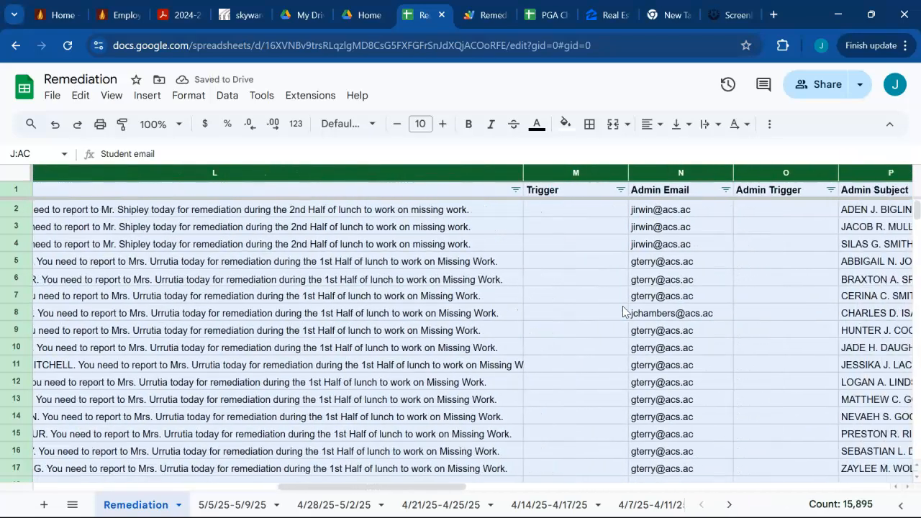
{"action": "scroll", "coordinate": [624, 311], "scroll_direction": "right", "scroll_amount": 8}
{"action": "scroll", "coordinate": [623, 311], "scroll_direction": "right", "scroll_amount": 8}
{"action": "scroll", "coordinate": [623, 311], "scroll_direction": "right", "scroll_amount": 10}
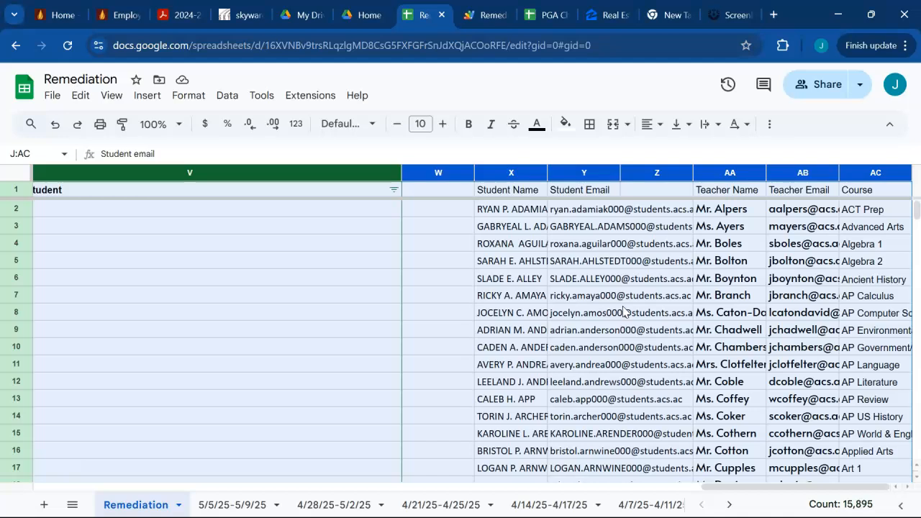
Review the student name and student email reference lists in columns X and Y
{"action": "left_click", "coordinate": [526, 209]}
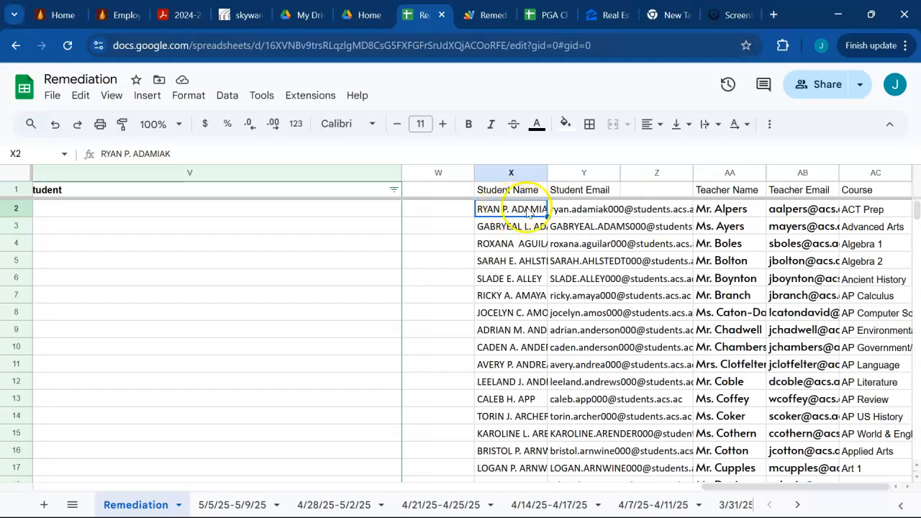
{"action": "left_click", "coordinate": [567, 215]}
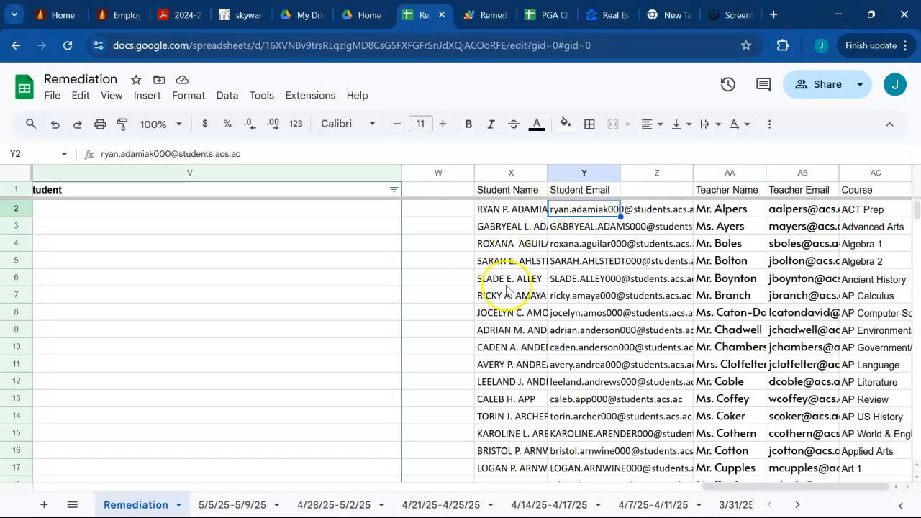
{"action": "scroll", "coordinate": [507, 287], "scroll_direction": "down", "scroll_amount": 18}
{"action": "scroll", "coordinate": [507, 288], "scroll_direction": "down", "scroll_amount": 20}
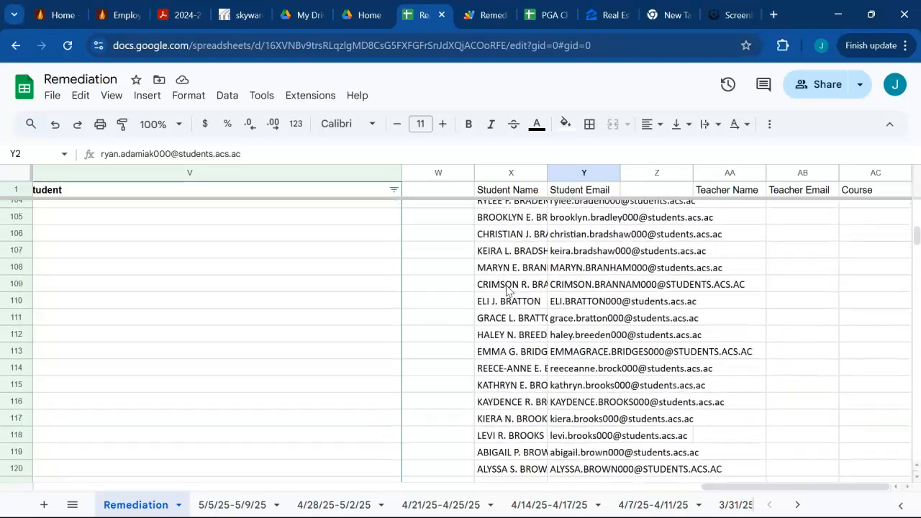
{"action": "scroll", "coordinate": [507, 290], "scroll_direction": "up", "scroll_amount": 20}
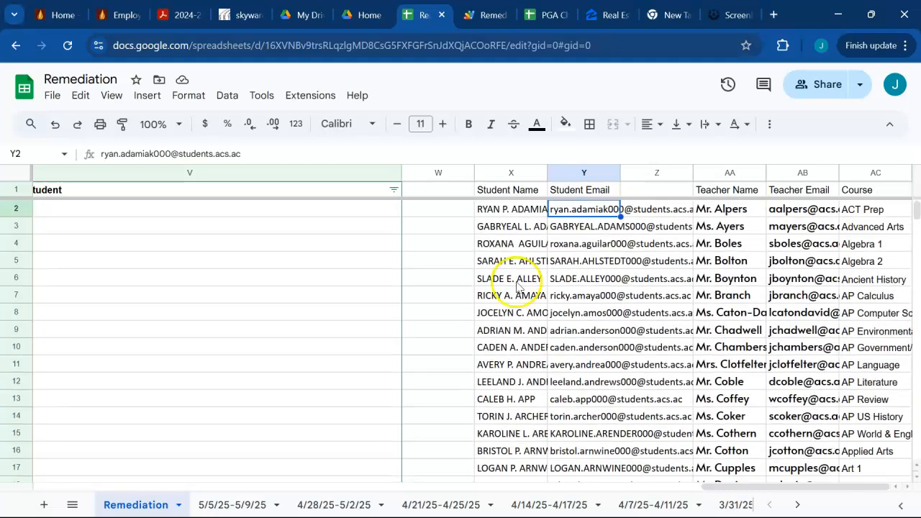
{"action": "left_click", "coordinate": [655, 210]}
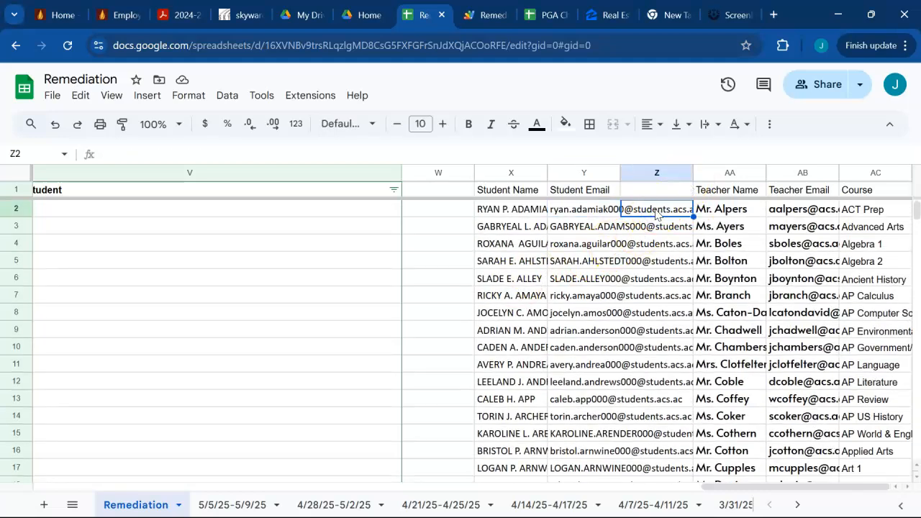
Review the teacher name and teacher email reference lists in columns AA and AB
{"action": "left_click", "coordinate": [723, 211]}
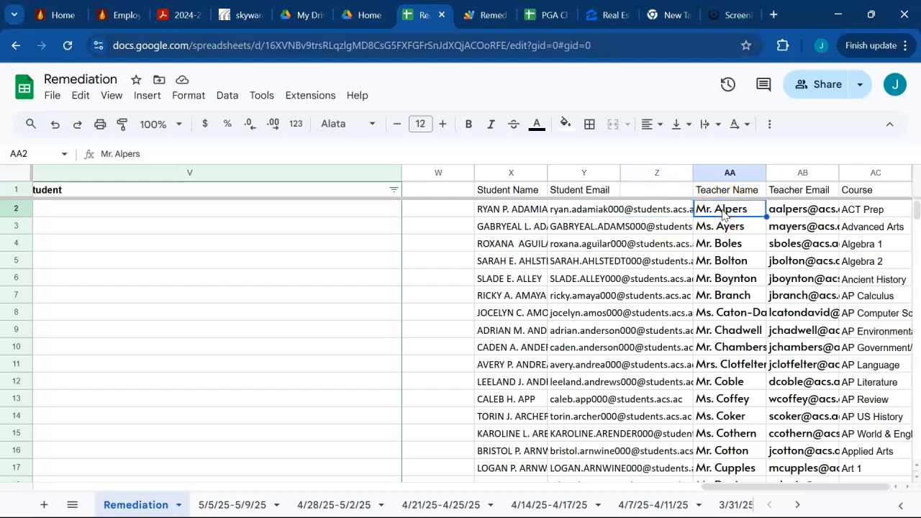
{"action": "scroll", "coordinate": [721, 312], "scroll_direction": "down", "scroll_amount": 8}
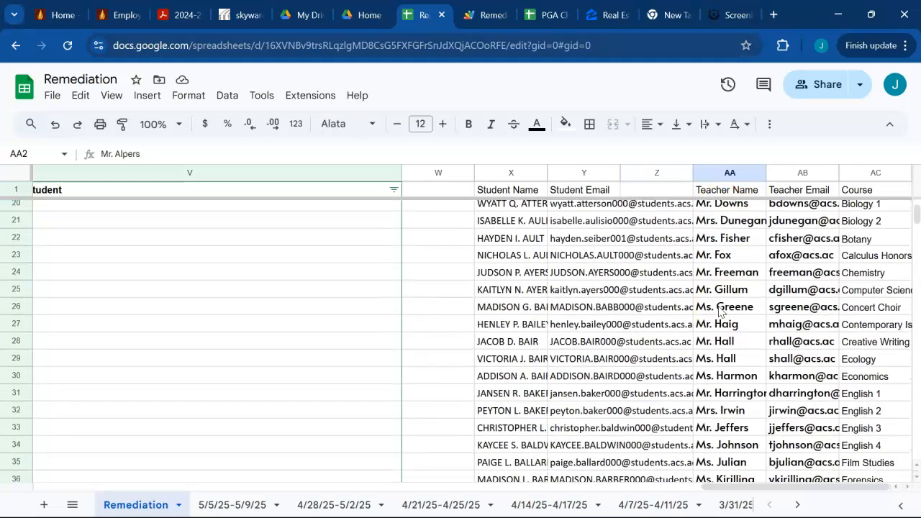
{"action": "scroll", "coordinate": [721, 312], "scroll_direction": "down", "scroll_amount": 10}
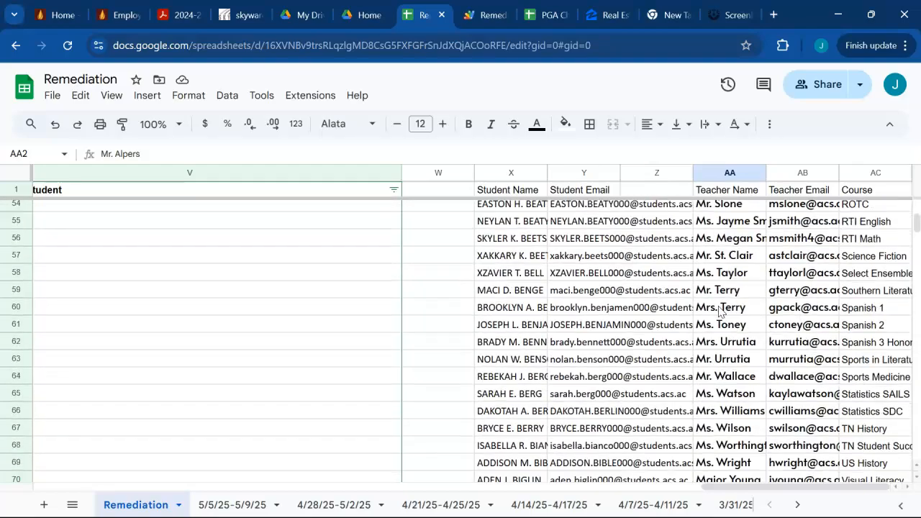
{"action": "scroll", "coordinate": [720, 312], "scroll_direction": "down", "scroll_amount": 3}
{"action": "scroll", "coordinate": [720, 311], "scroll_direction": "up", "scroll_amount": 18}
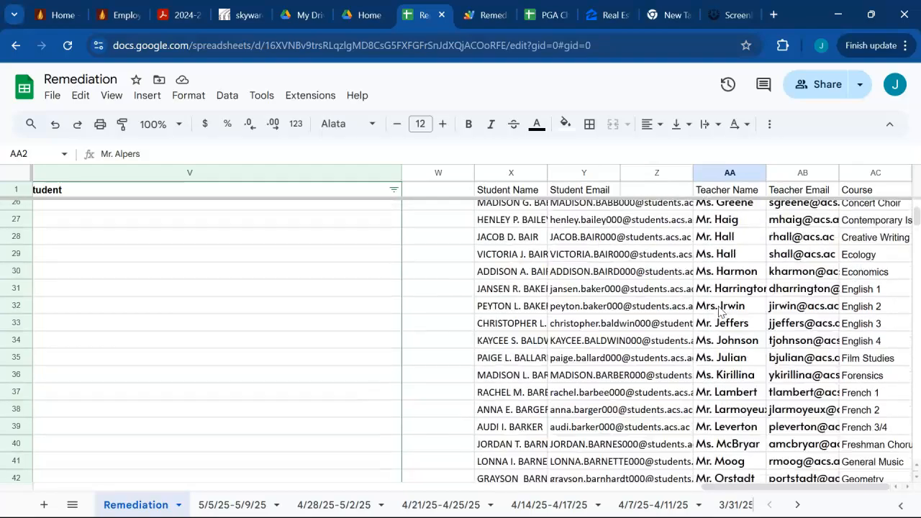
{"action": "scroll", "coordinate": [720, 312], "scroll_direction": "up", "scroll_amount": 3}
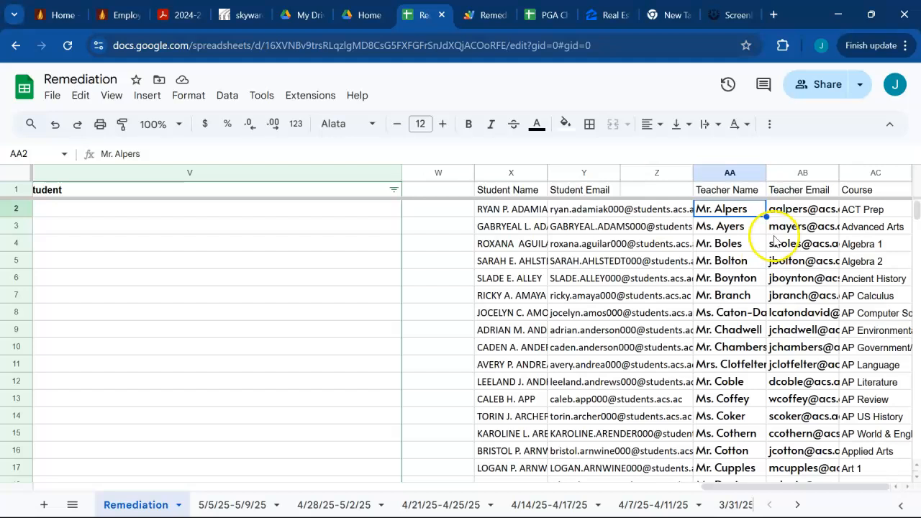
{"action": "left_click", "coordinate": [779, 214]}
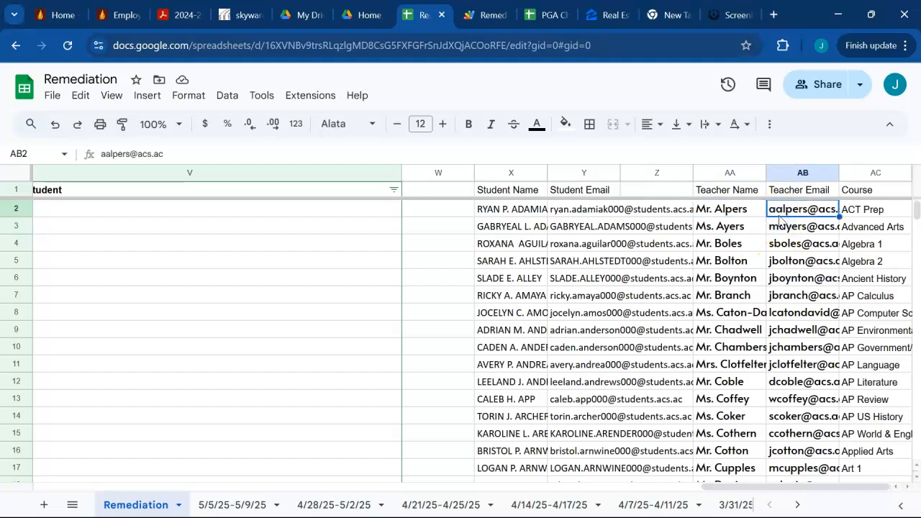
{"action": "right_click", "coordinate": [780, 215]}
{"action": "mouse_move", "coordinate": [864, 210]}
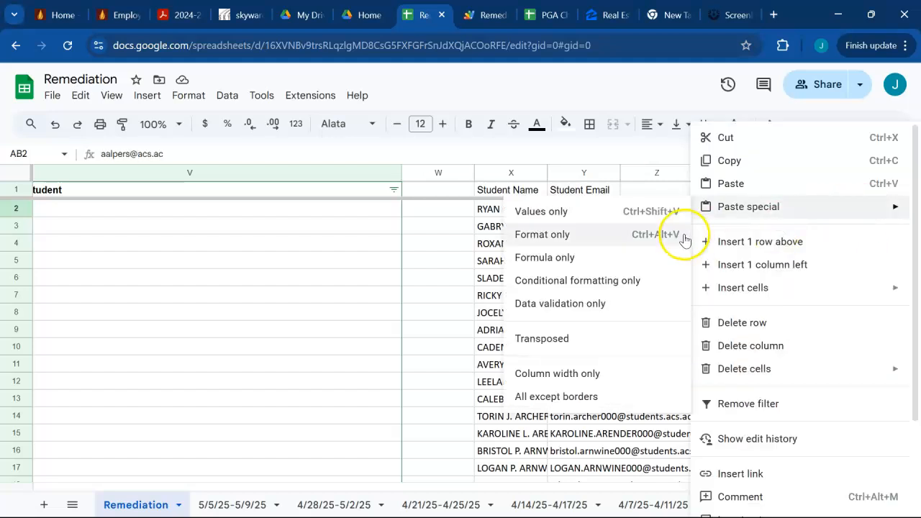
{"action": "left_click", "coordinate": [452, 241]}
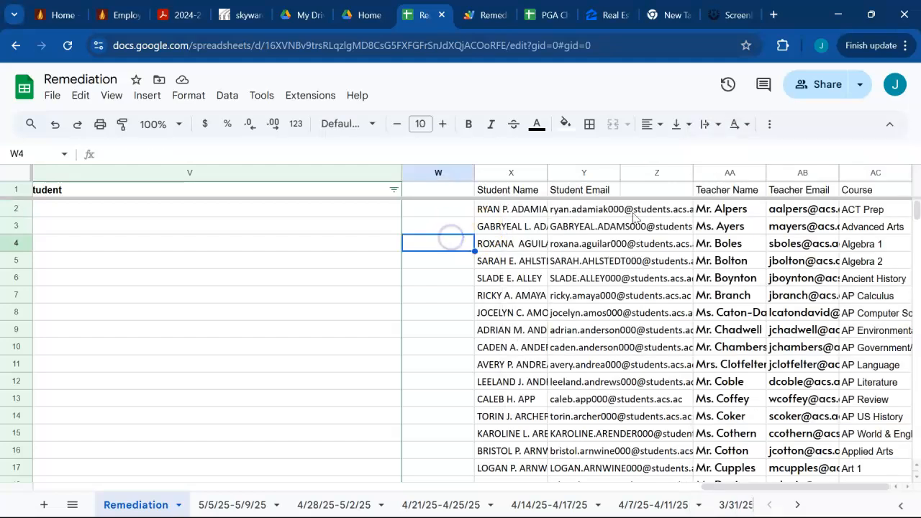
Review the Course list in column AC from ACT Prep down to the Silent Lunch entry
{"action": "left_click", "coordinate": [871, 213]}
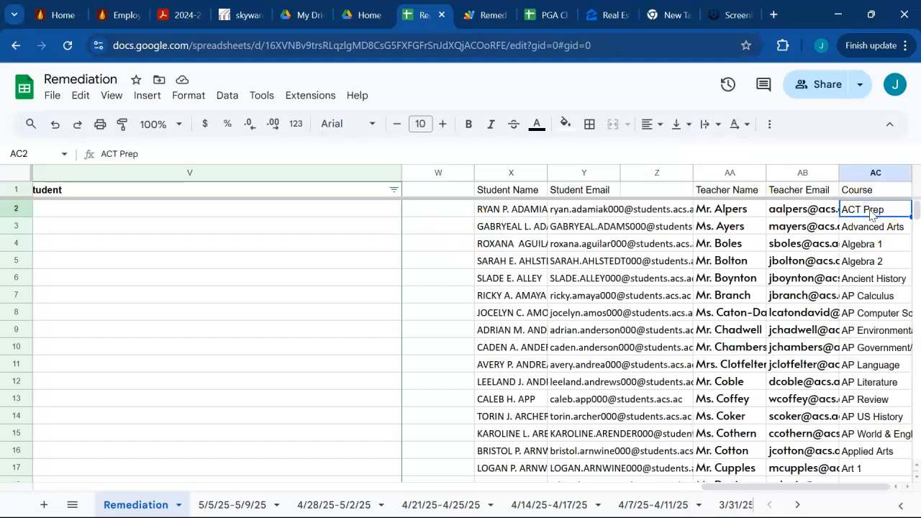
{"action": "scroll", "coordinate": [871, 213], "scroll_direction": "down", "scroll_amount": 10}
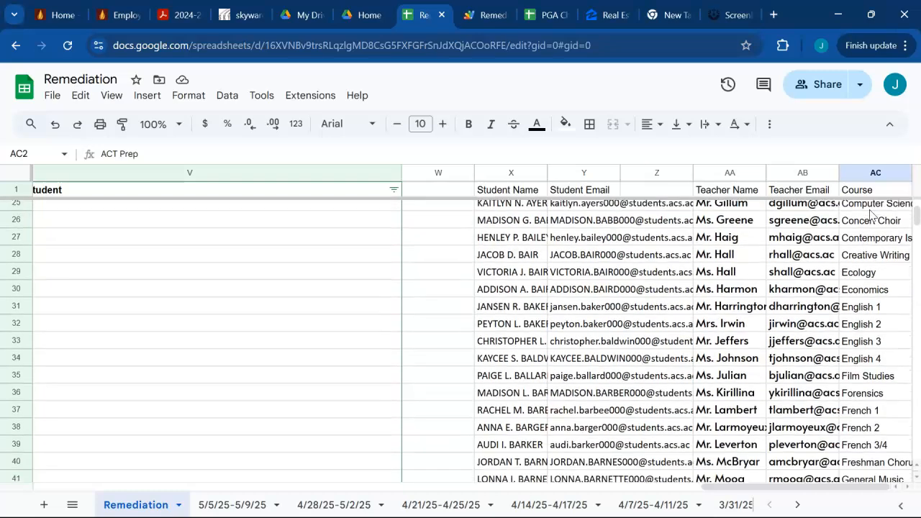
{"action": "scroll", "coordinate": [870, 213], "scroll_direction": "down", "scroll_amount": 9}
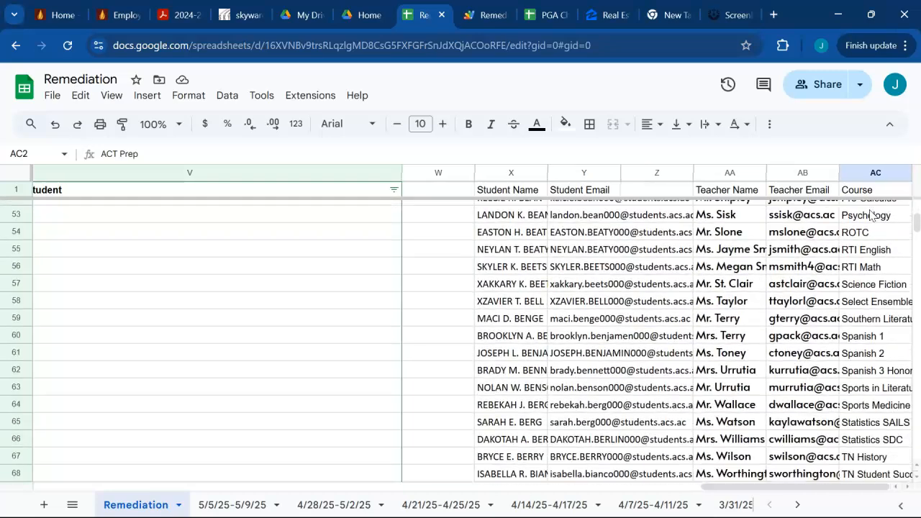
{"action": "scroll", "coordinate": [870, 213], "scroll_direction": "down", "scroll_amount": 2}
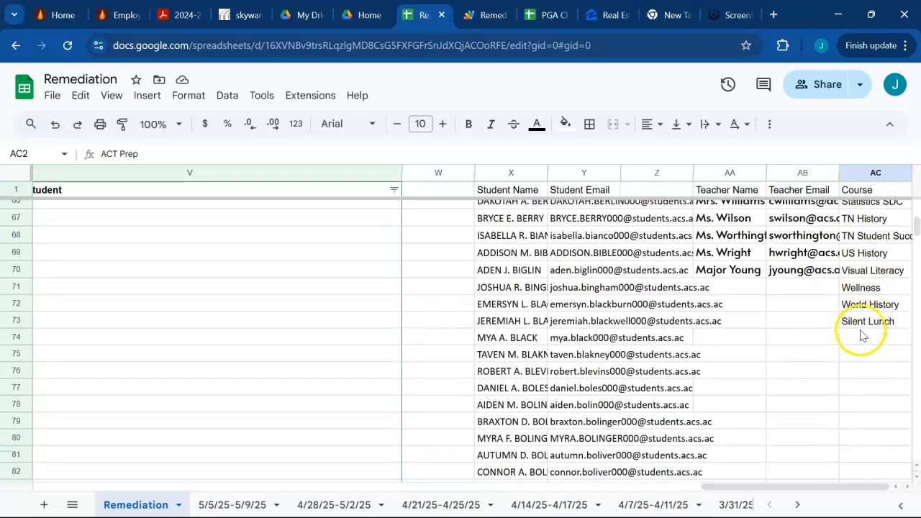
{"action": "left_click", "coordinate": [861, 322]}
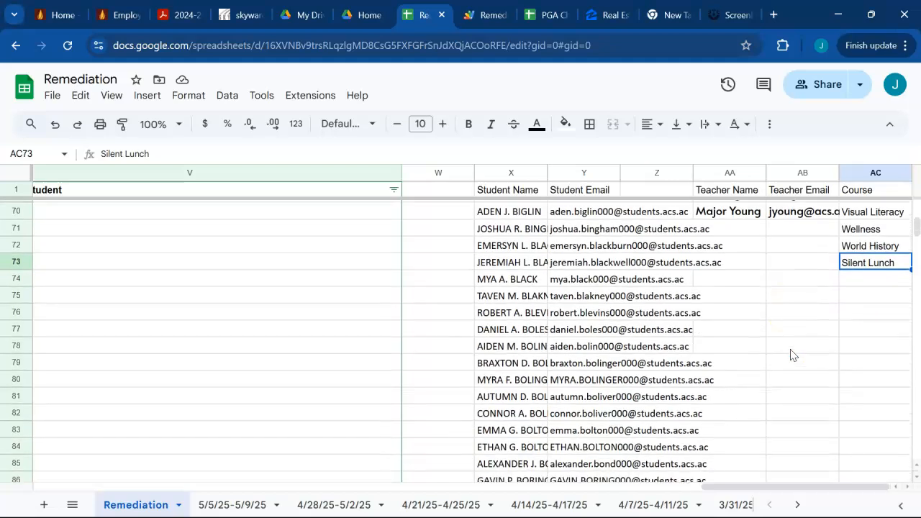
Find the first empty row below the student name list in column X, where new students can be added
{"action": "scroll", "coordinate": [791, 355], "scroll_direction": "down", "scroll_amount": 1}
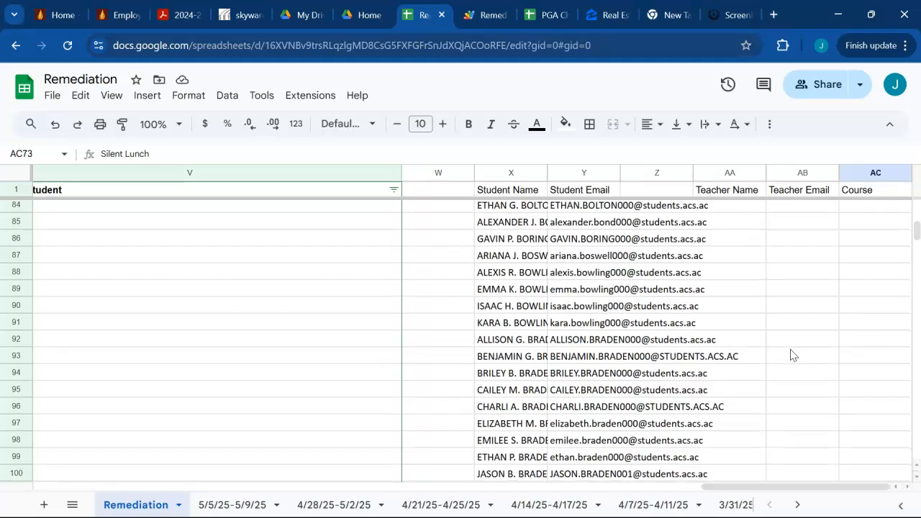
{"action": "scroll", "coordinate": [792, 355], "scroll_direction": "down", "scroll_amount": 15}
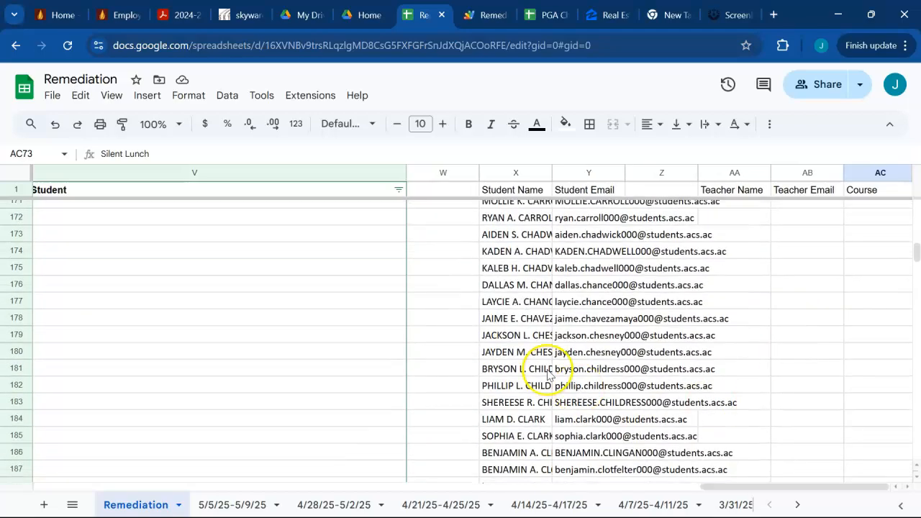
{"action": "scroll", "coordinate": [548, 374], "scroll_direction": "down", "scroll_amount": 12}
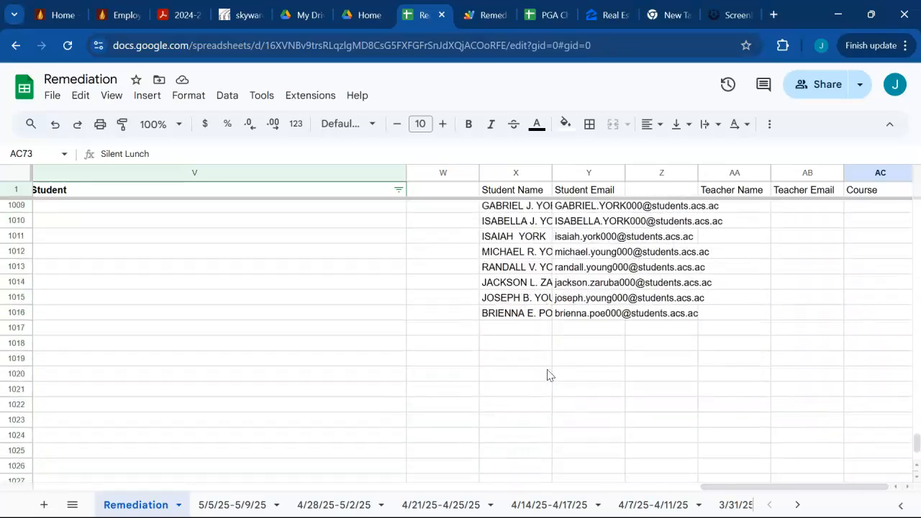
{"action": "left_click", "coordinate": [504, 303]}
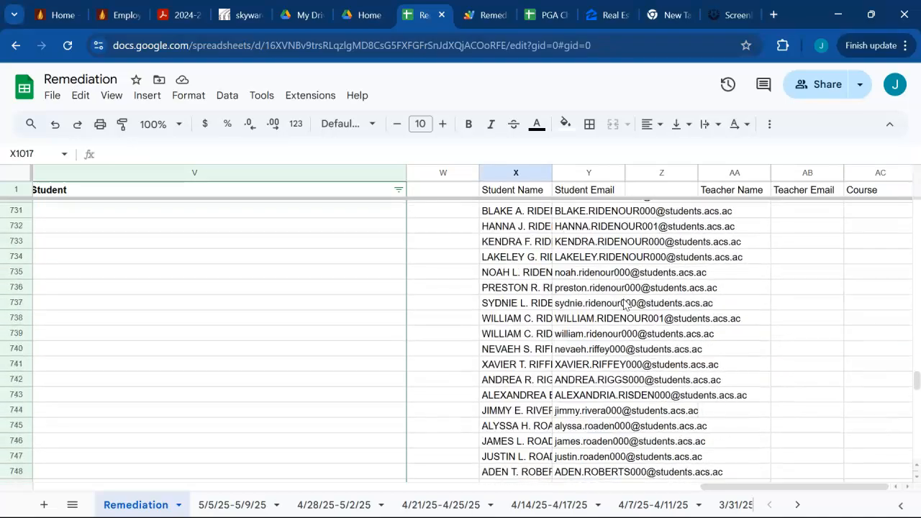
{"action": "scroll", "coordinate": [625, 305], "scroll_direction": "up", "scroll_amount": 20}
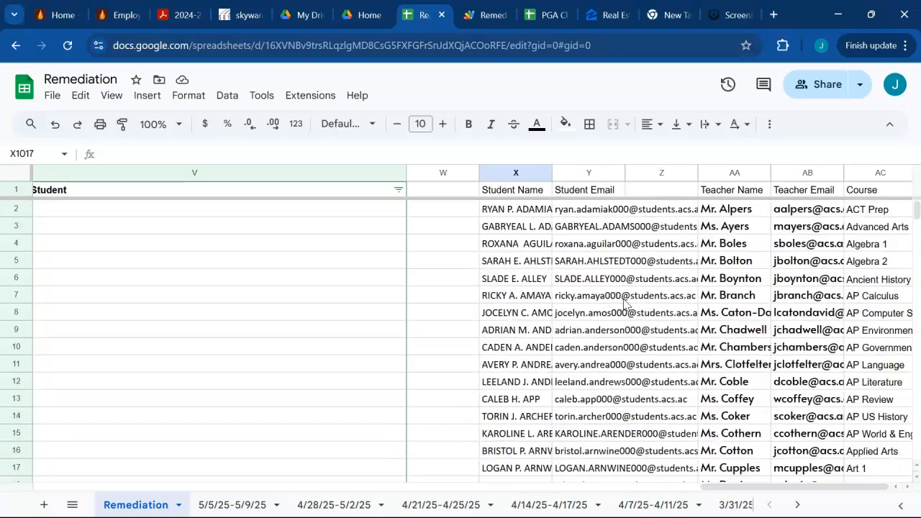
Inspect the nested IF formula in cell N2 that picks the Admin Email from the grade, leaving it as is
{"action": "scroll", "coordinate": [478, 288], "scroll_direction": "left", "scroll_amount": 15}
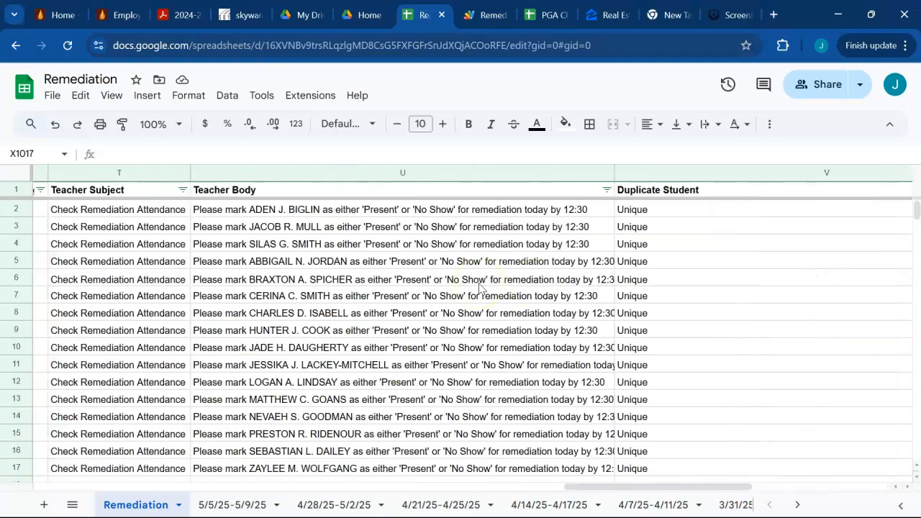
{"action": "scroll", "coordinate": [478, 288], "scroll_direction": "left", "scroll_amount": 5}
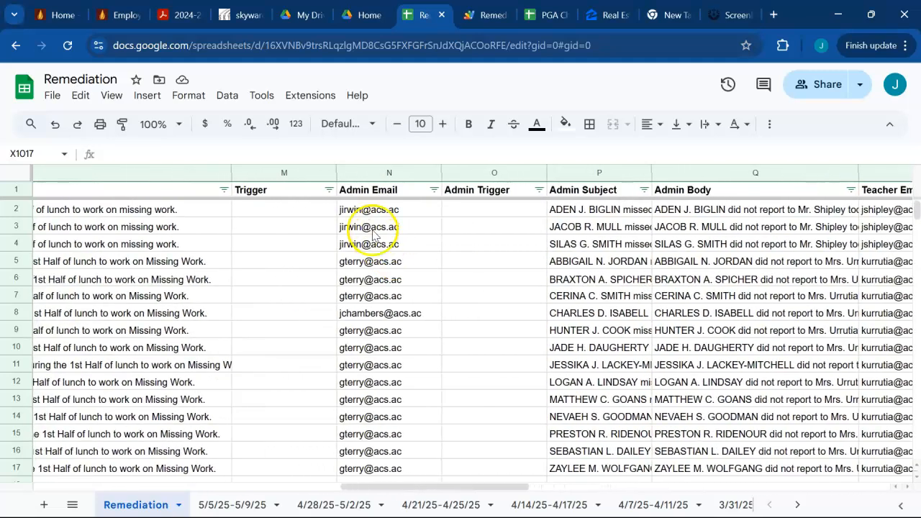
{"action": "left_click", "coordinate": [381, 212]}
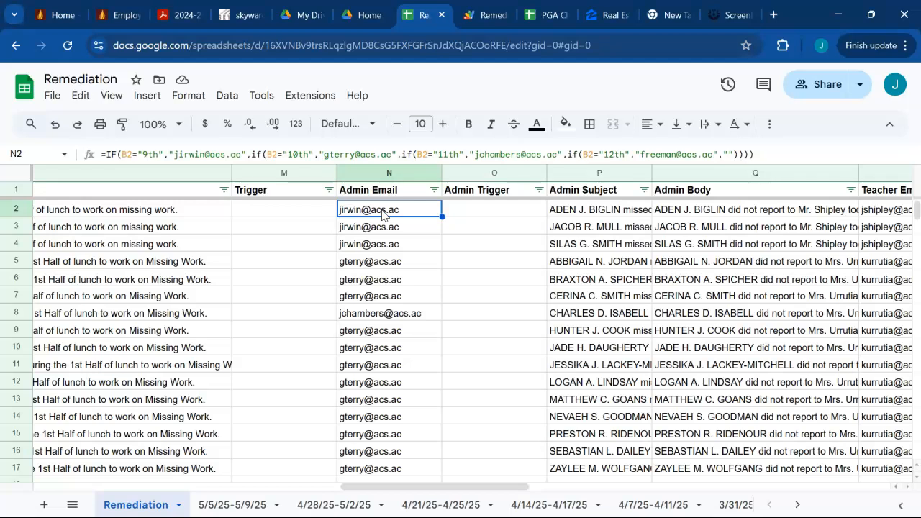
{"action": "left_click", "coordinate": [195, 154]}
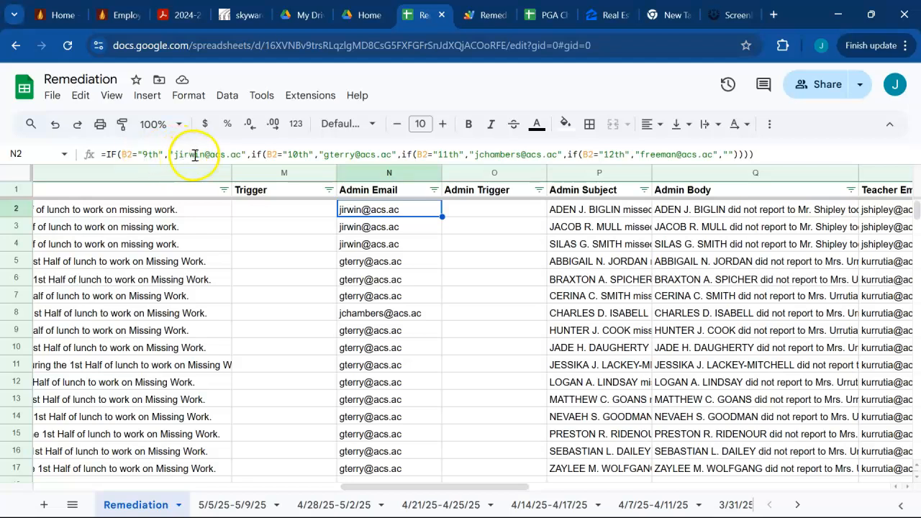
{"action": "left_click", "coordinate": [195, 155]}
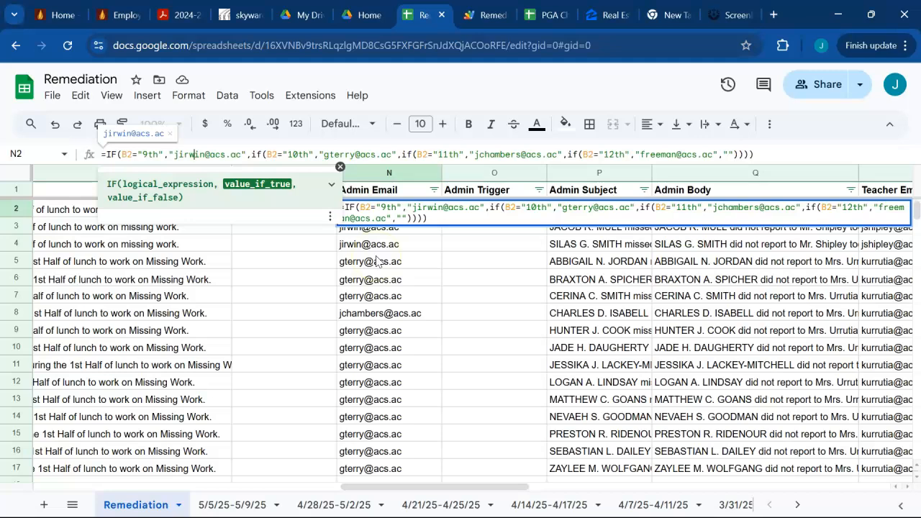
{"action": "key", "text": "Return"}
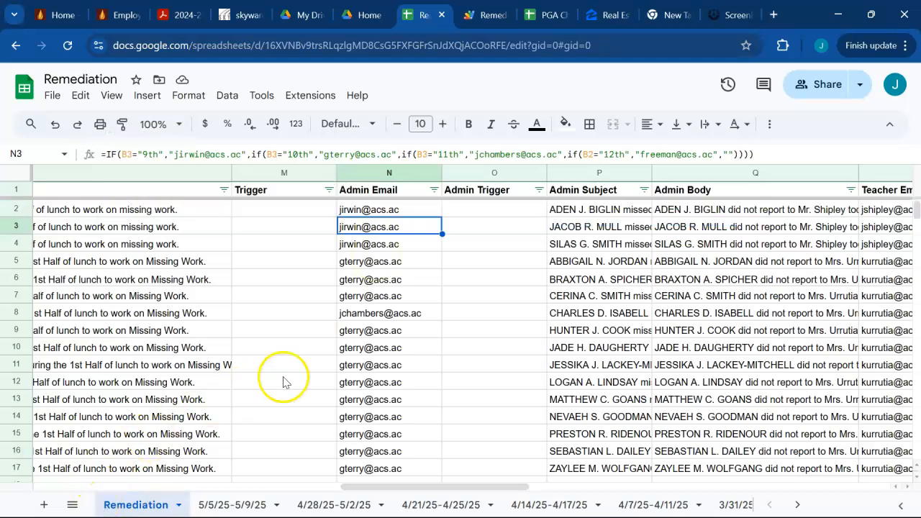
Hide columns J through AC, from Student email to Course, so only the main remediation entry columns are shown
{"action": "scroll", "coordinate": [251, 305], "scroll_direction": "left", "scroll_amount": 15}
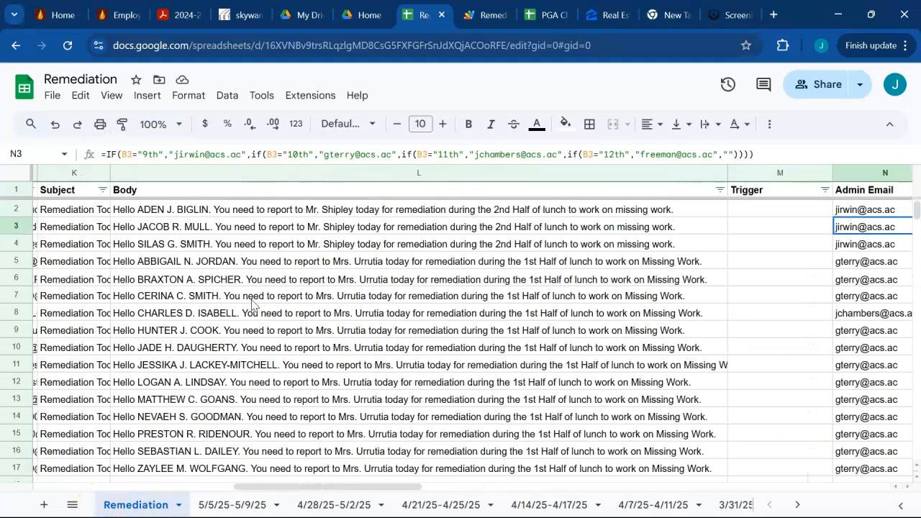
{"action": "scroll", "coordinate": [251, 299], "scroll_direction": "right", "scroll_amount": 5}
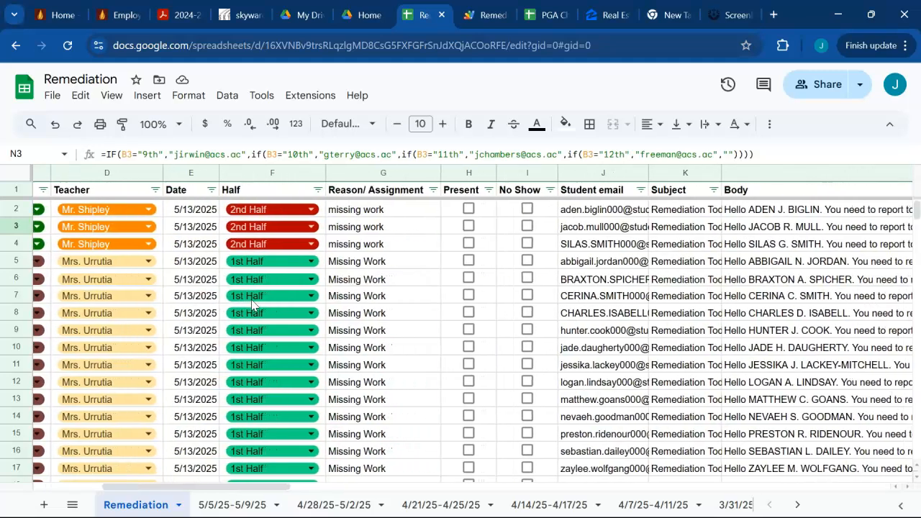
{"action": "left_click_drag", "start_coordinate": [576, 171], "coordinate": [917, 208]}
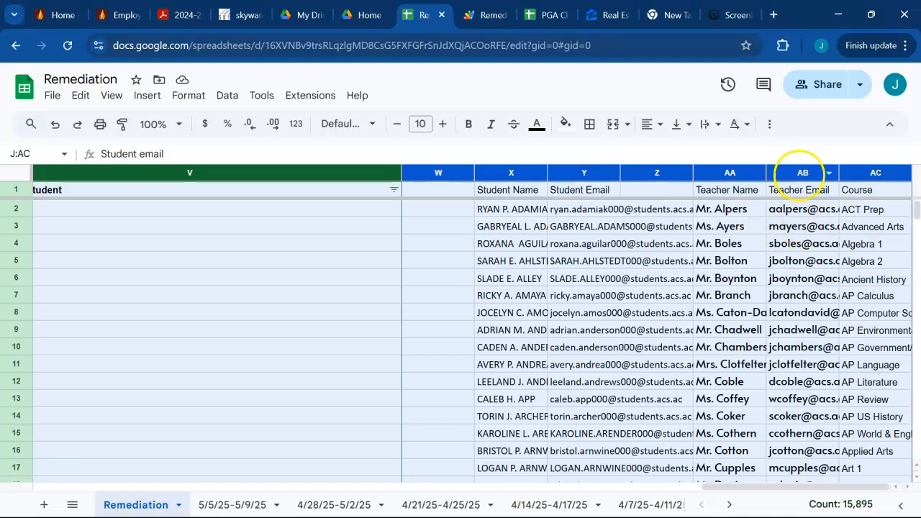
{"action": "right_click", "coordinate": [798, 177]}
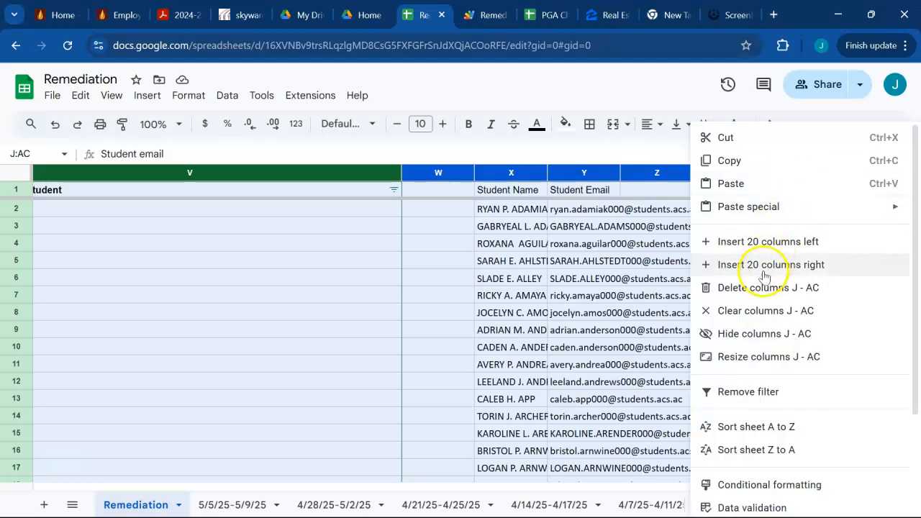
{"action": "left_click", "coordinate": [734, 331]}
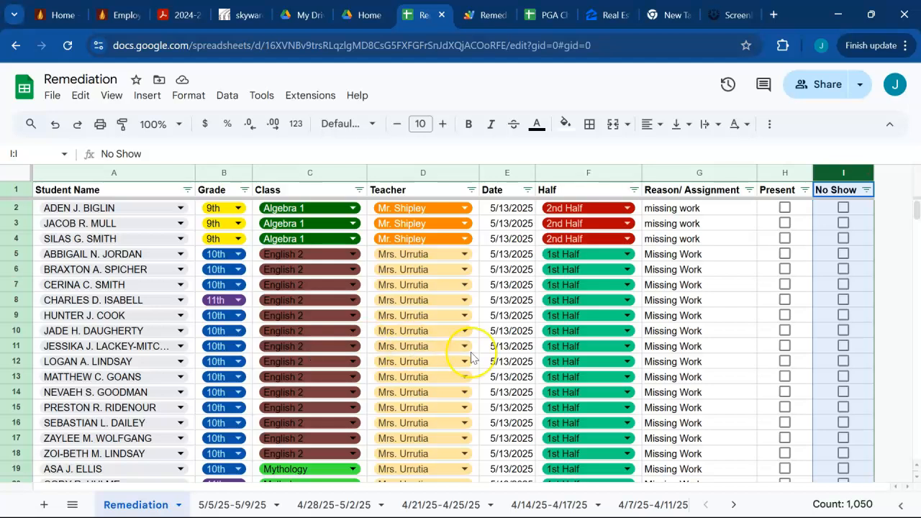
Clear the leftover nameless Algebra 2 entry in cells A33 to G33
{"action": "scroll", "coordinate": [471, 356], "scroll_direction": "down", "scroll_amount": 6}
{"action": "scroll", "coordinate": [471, 356], "scroll_direction": "up", "scroll_amount": 1}
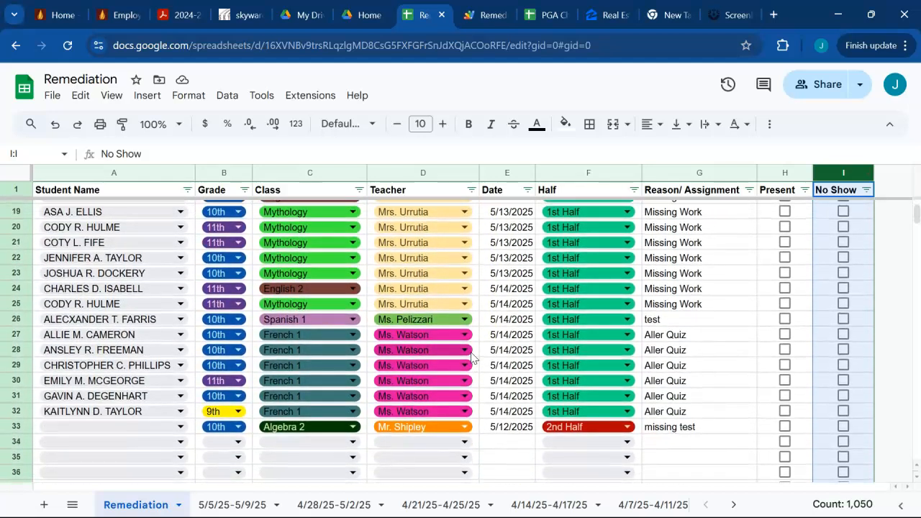
{"action": "left_click", "coordinate": [187, 428]}
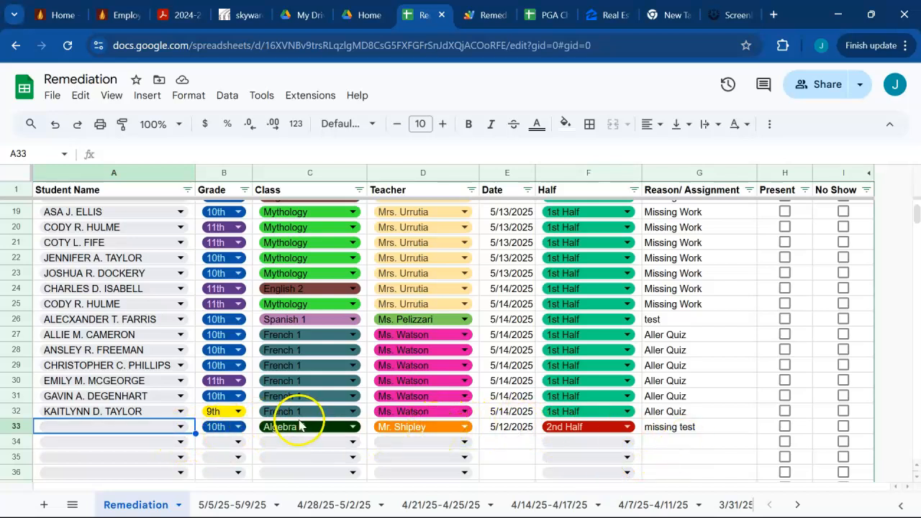
{"action": "left_click", "coordinate": [690, 428]}
{"action": "left_click_drag", "start_coordinate": [618, 423], "coordinate": [159, 429]}
{"action": "key", "text": "Delete"}
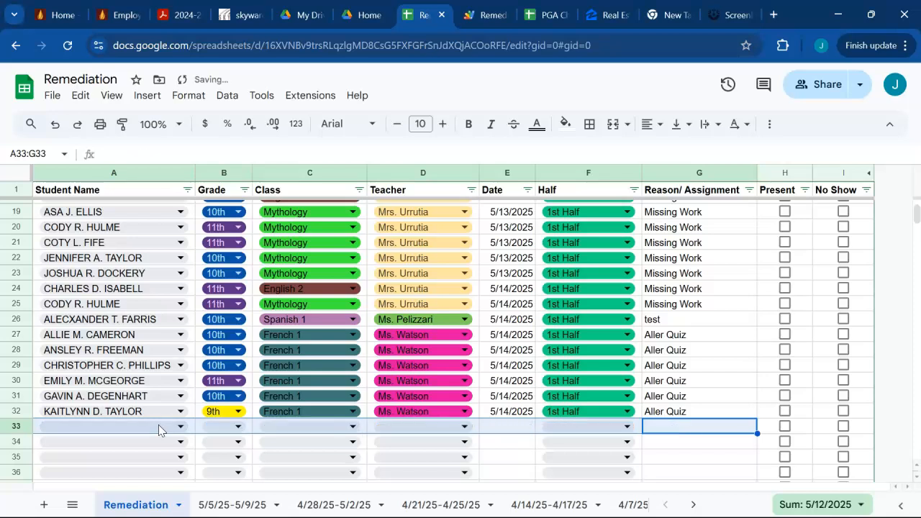
{"action": "left_click", "coordinate": [674, 429]}
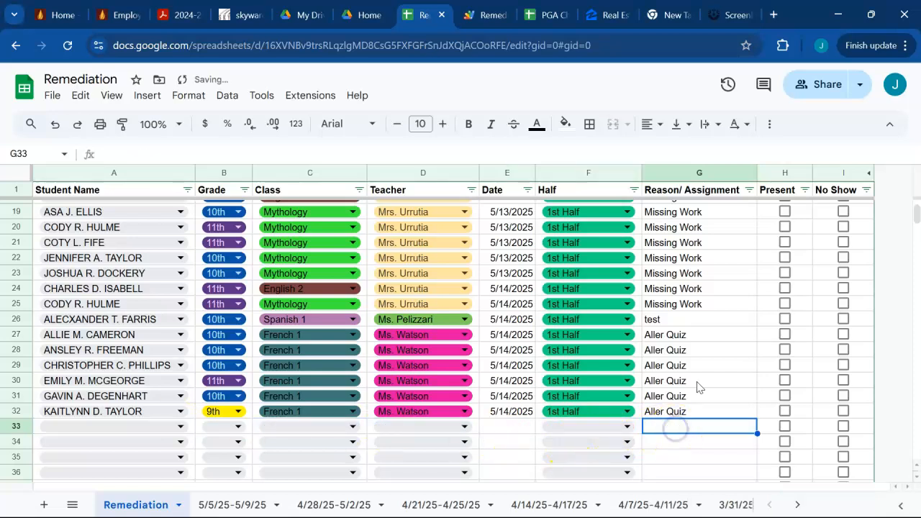
Sort the remediation entries by the Teacher column from A to Z
{"action": "scroll", "coordinate": [694, 374], "scroll_direction": "up", "scroll_amount": 1}
{"action": "scroll", "coordinate": [694, 374], "scroll_direction": "up", "scroll_amount": 5}
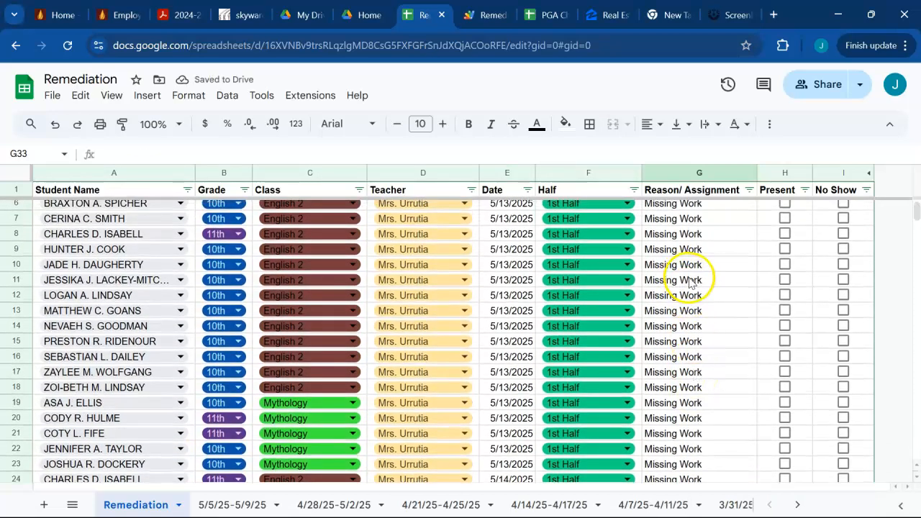
{"action": "scroll", "coordinate": [626, 272], "scroll_direction": "up", "scroll_amount": 2}
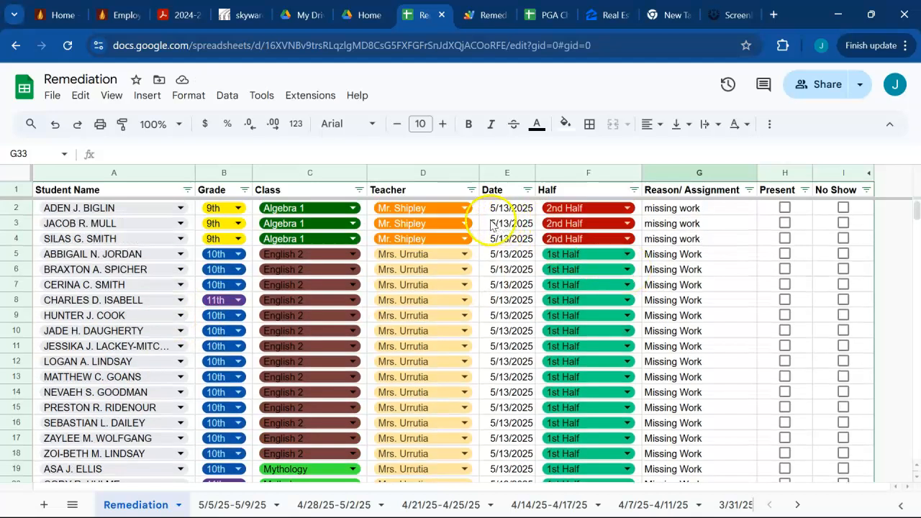
{"action": "left_click", "coordinate": [472, 191]}
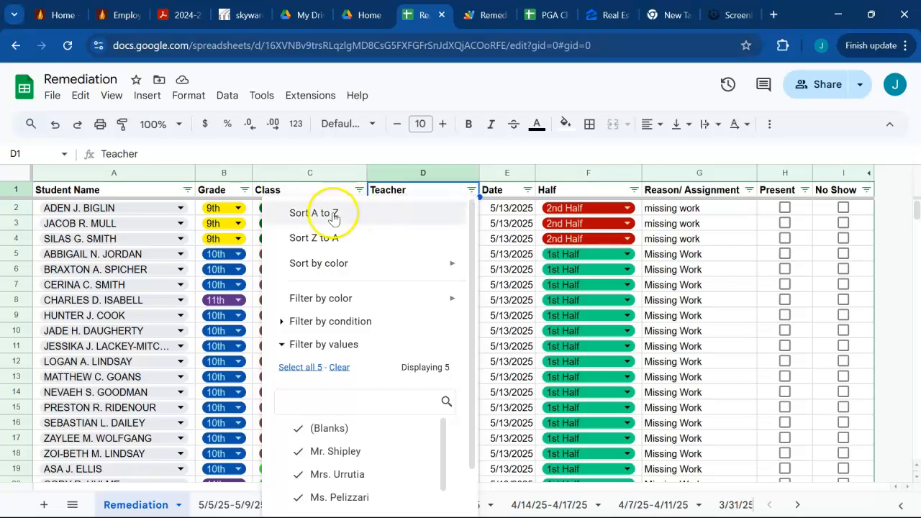
{"action": "left_click", "coordinate": [320, 212]}
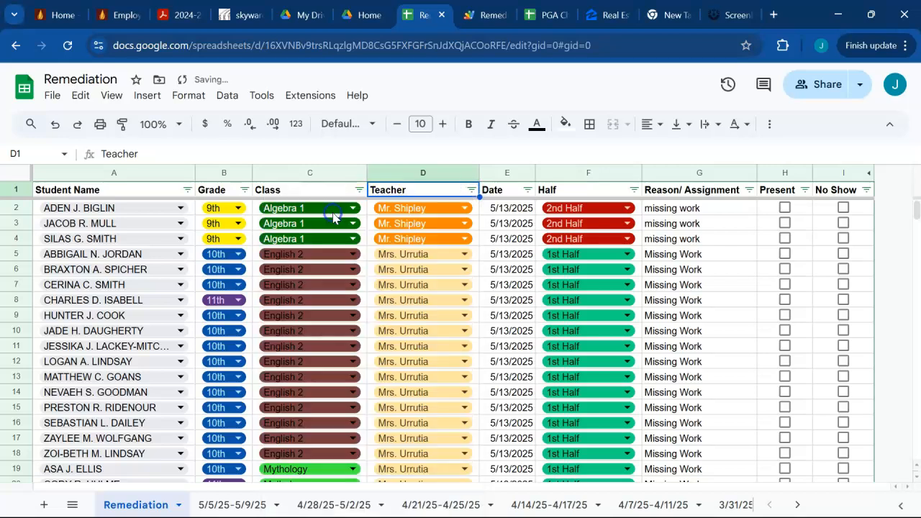
Sort the remediation entries by the Date column from A to Z and check the date order down the list
{"action": "left_click", "coordinate": [527, 190]}
{"action": "left_click", "coordinate": [413, 216]}
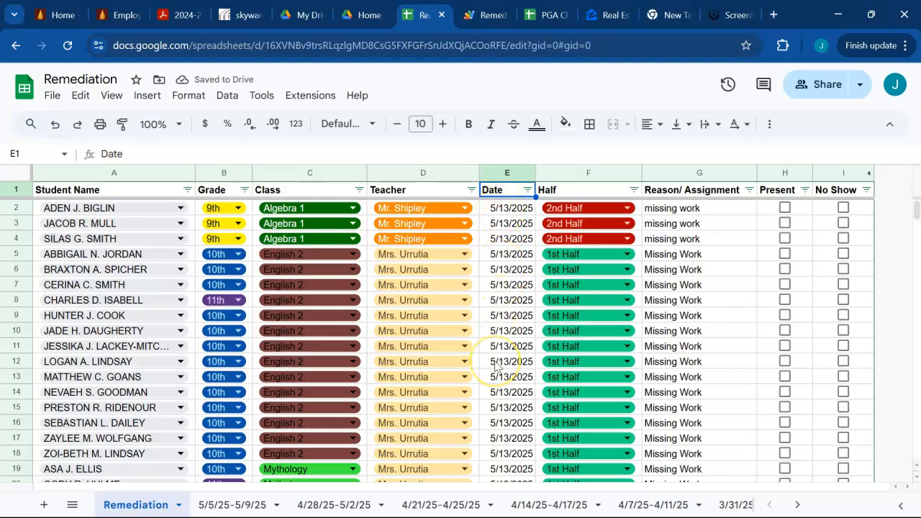
{"action": "scroll", "coordinate": [495, 366], "scroll_direction": "down", "scroll_amount": 5}
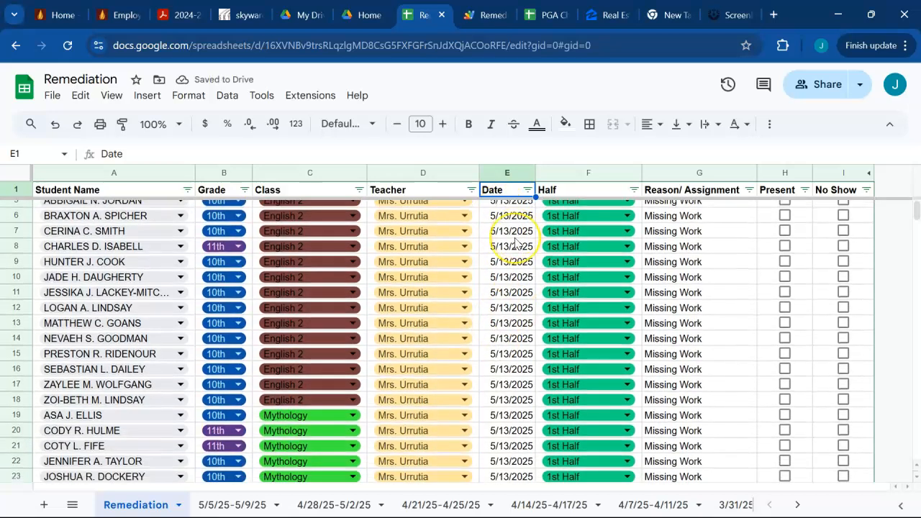
{"action": "scroll", "coordinate": [515, 244], "scroll_direction": "down", "scroll_amount": 2}
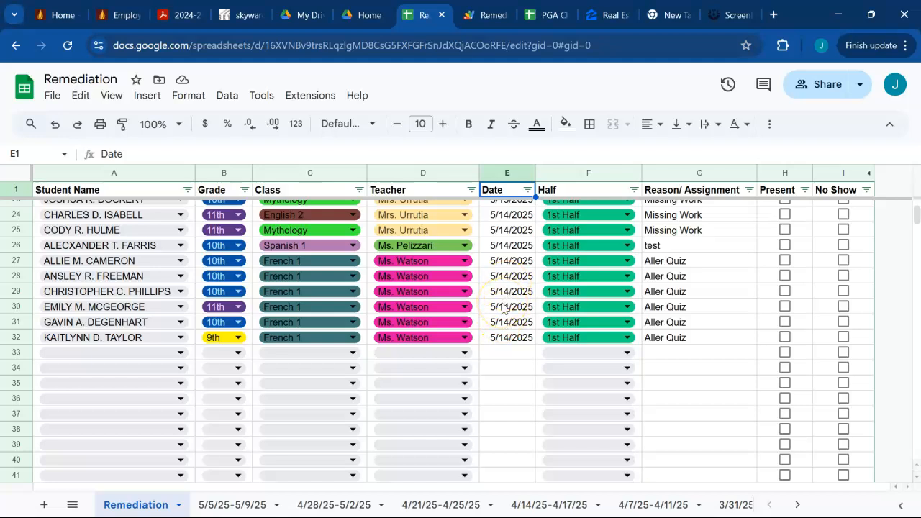
{"action": "scroll", "coordinate": [502, 308], "scroll_direction": "up", "scroll_amount": 7}
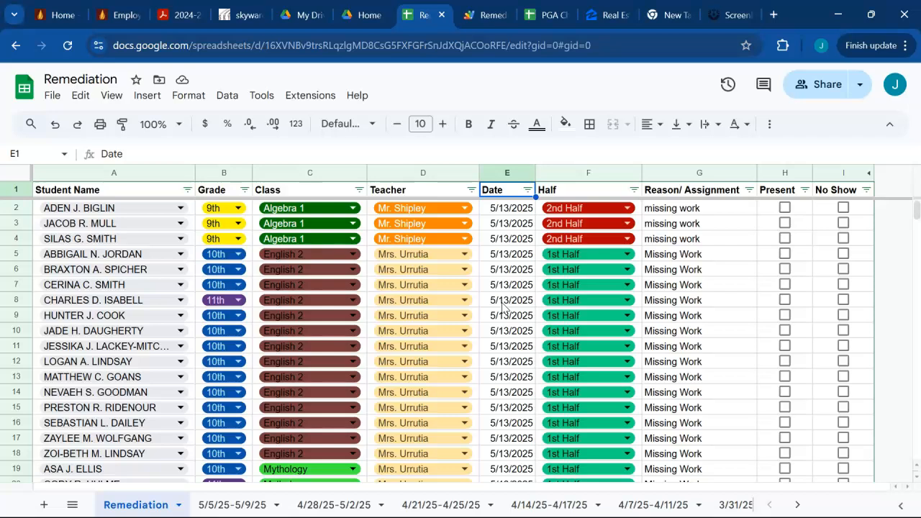
Filter the Date column to hide the 5/13/2025 entries
{"action": "left_click", "coordinate": [528, 191]}
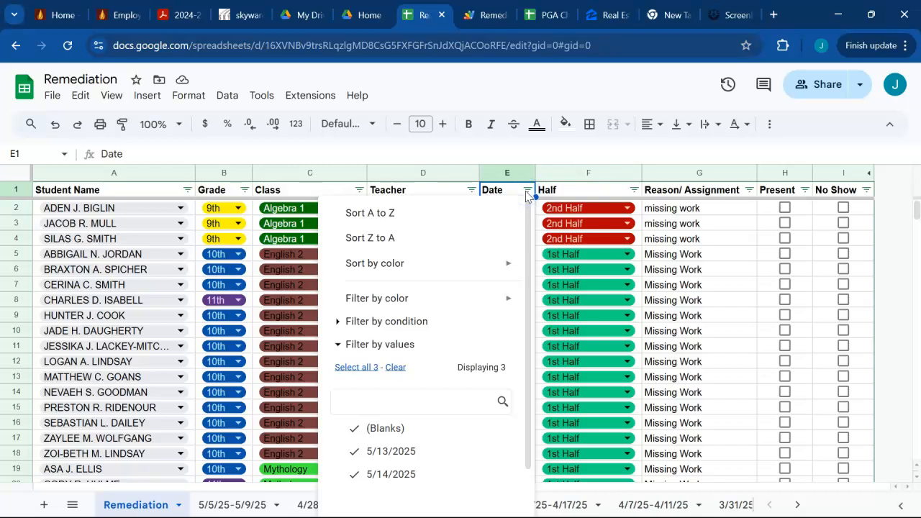
{"action": "left_click", "coordinate": [474, 296]}
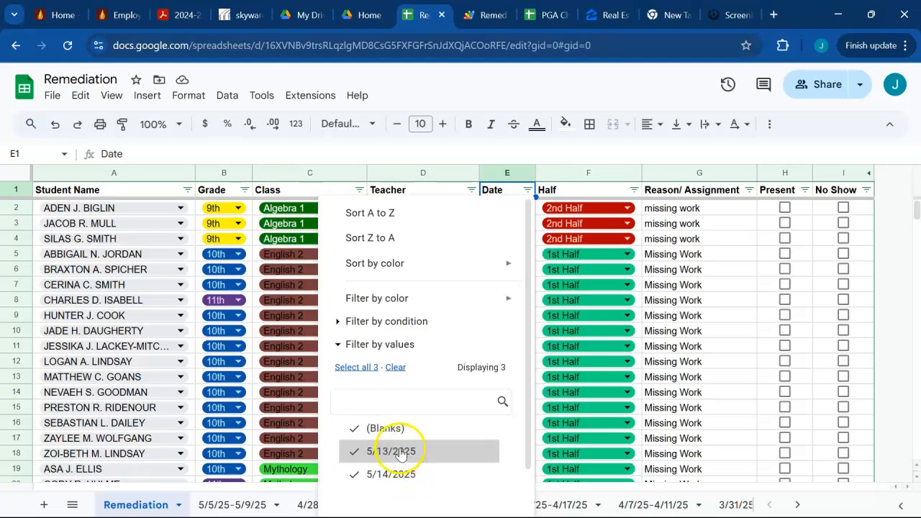
{"action": "left_click", "coordinate": [403, 451]}
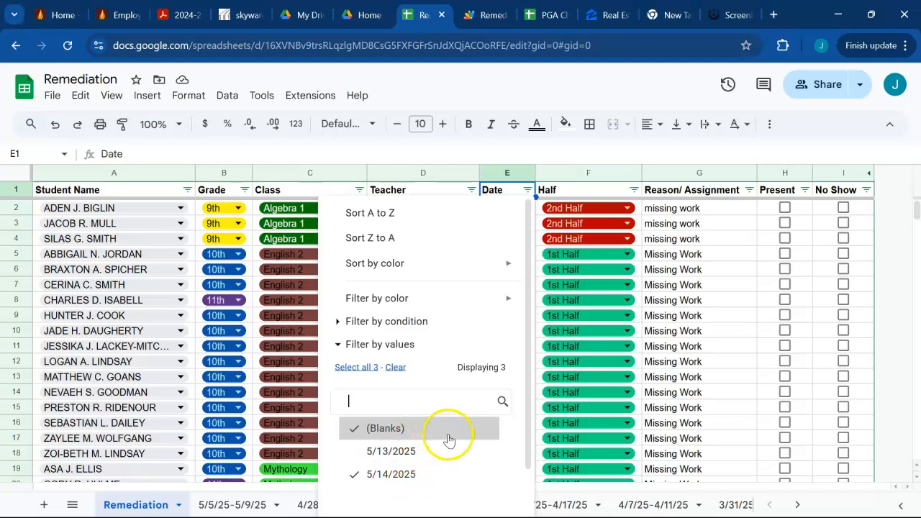
{"action": "scroll", "coordinate": [482, 436], "scroll_direction": "down", "scroll_amount": 1}
{"action": "left_click", "coordinate": [486, 493]}
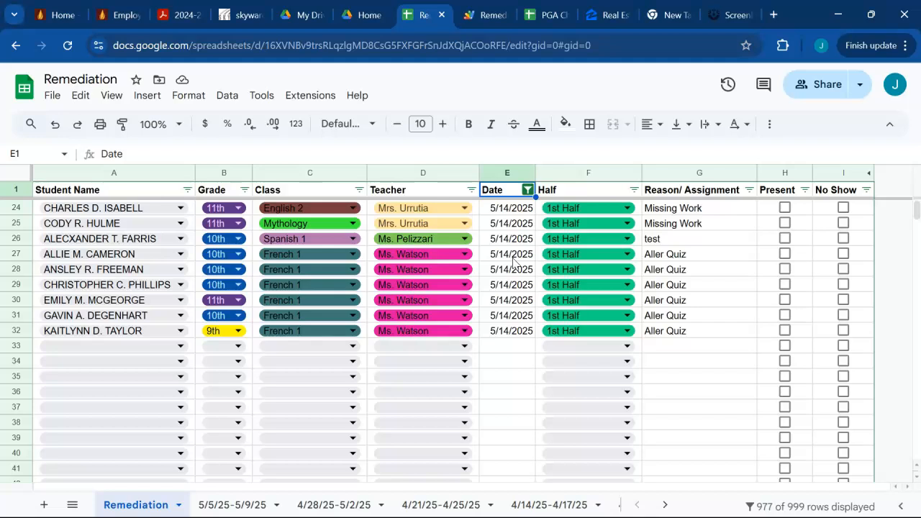
Include 5/13/2025 in the Date filter again so that every date is selected
{"action": "left_click", "coordinate": [528, 190]}
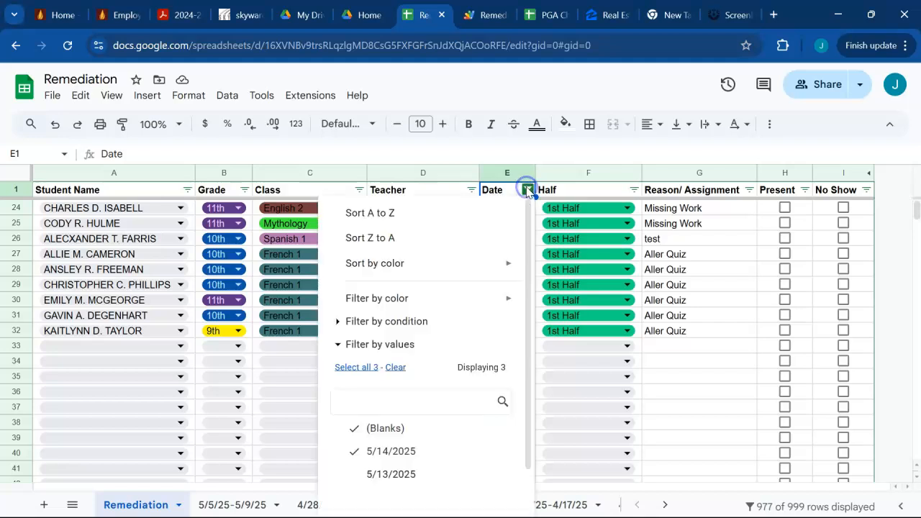
{"action": "left_click", "coordinate": [379, 468]}
{"action": "scroll", "coordinate": [506, 446], "scroll_direction": "down", "scroll_amount": 1}
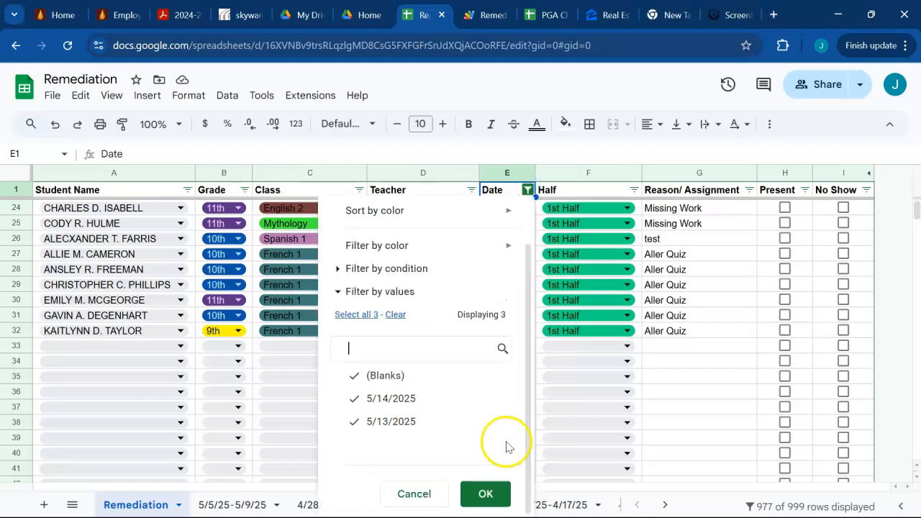
{"action": "left_click", "coordinate": [488, 494]}
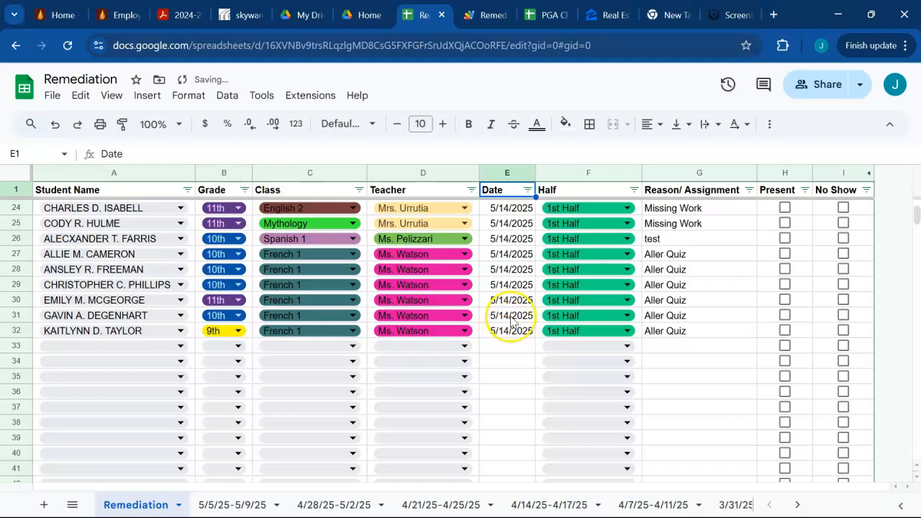
{"action": "scroll", "coordinate": [507, 331], "scroll_direction": "up", "scroll_amount": 5}
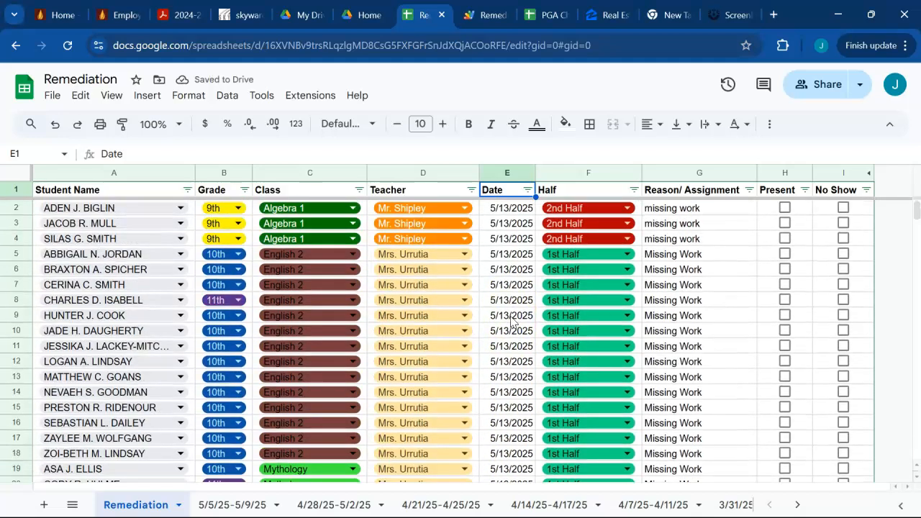
{"action": "left_click", "coordinate": [506, 286]}
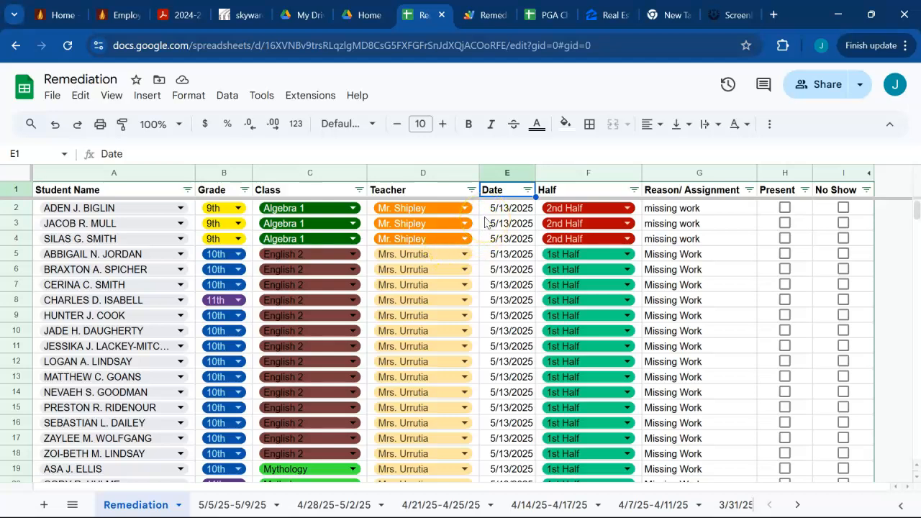
Switch to the spreadsheet's Apps Script project and view the options for the sendStudentEmail trigger in its triggers list
{"action": "left_click", "coordinate": [298, 103]}
{"action": "left_click", "coordinate": [332, 177]}
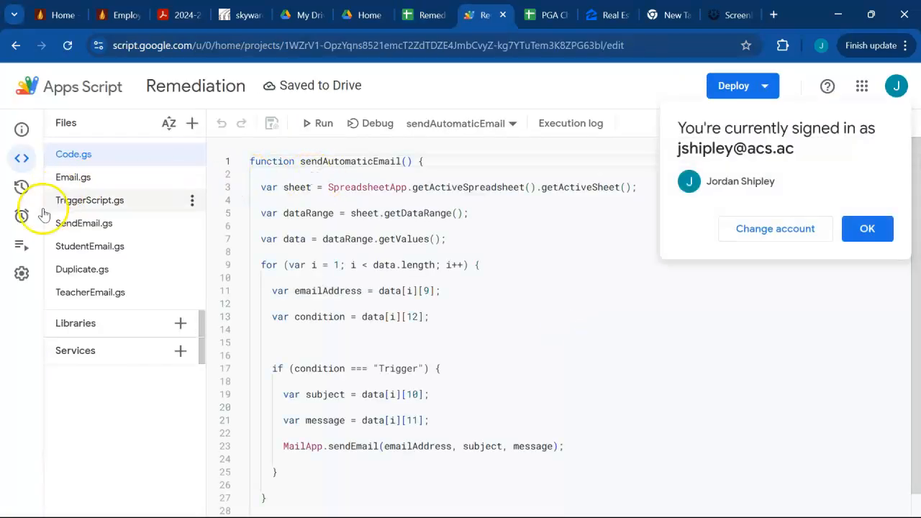
{"action": "left_click", "coordinate": [20, 224]}
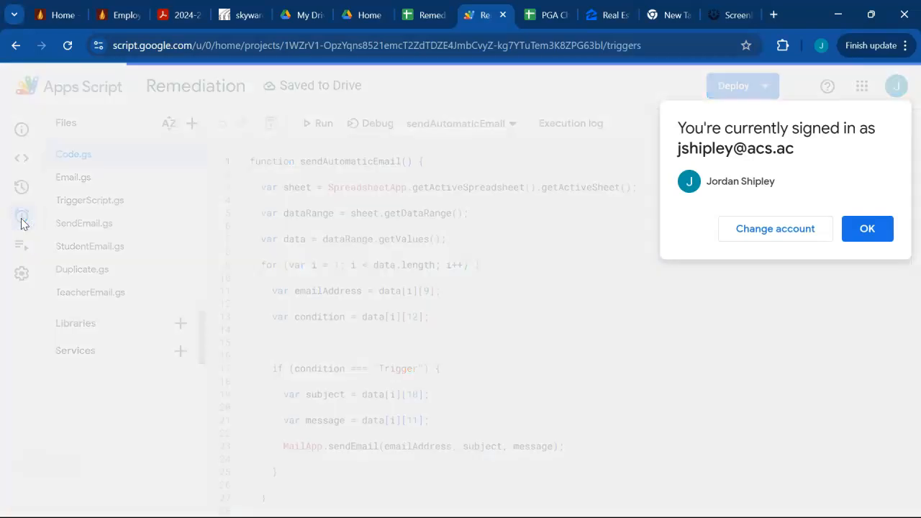
{"action": "left_click", "coordinate": [865, 230]}
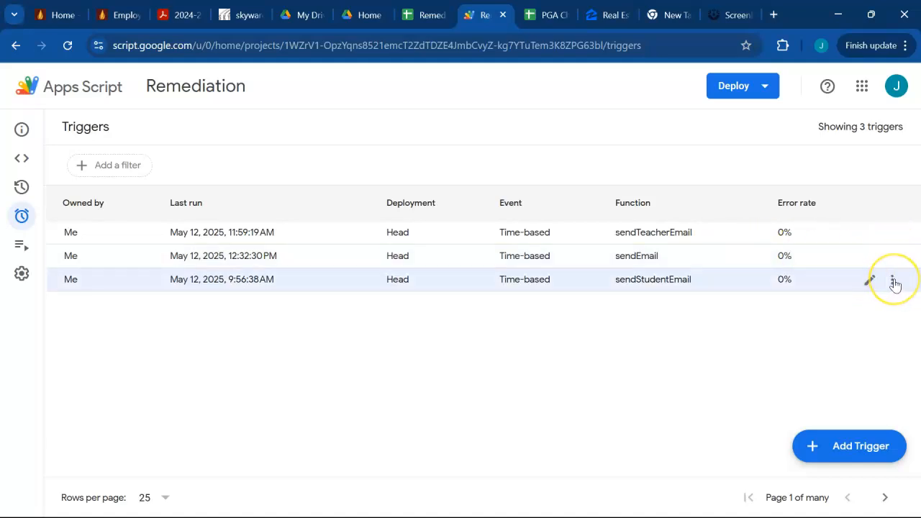
{"action": "left_click", "coordinate": [892, 282]}
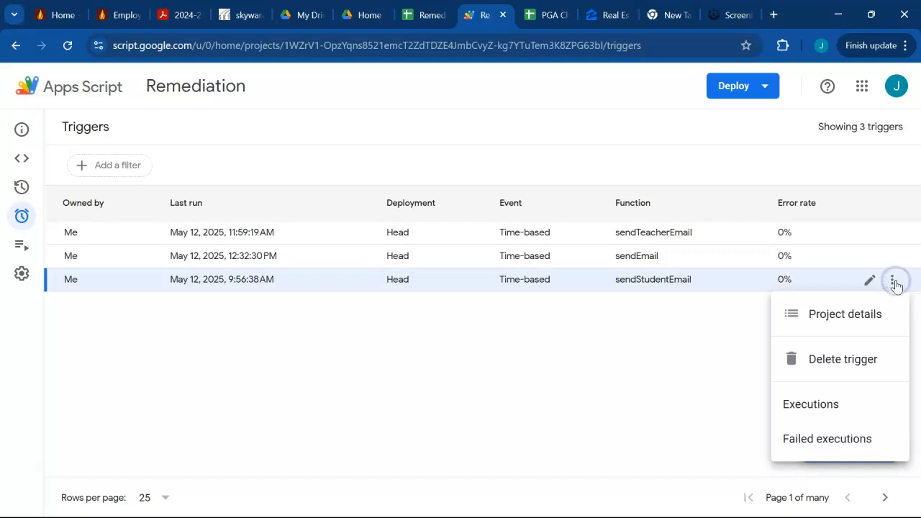
{"action": "left_click", "coordinate": [450, 426]}
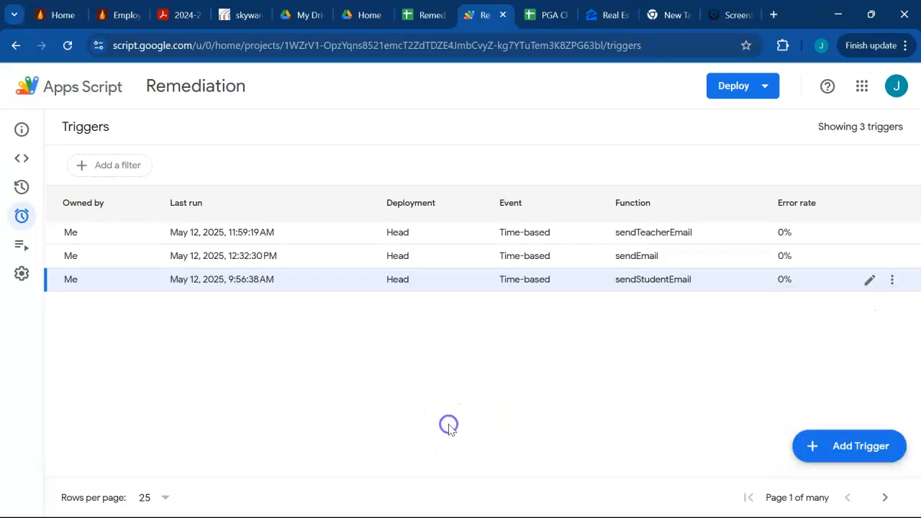
In the StudentEmail.gs script, set the hourToRun constant of createDailyTrigger2 to 12
{"action": "mouse_move", "coordinate": [22, 189]}
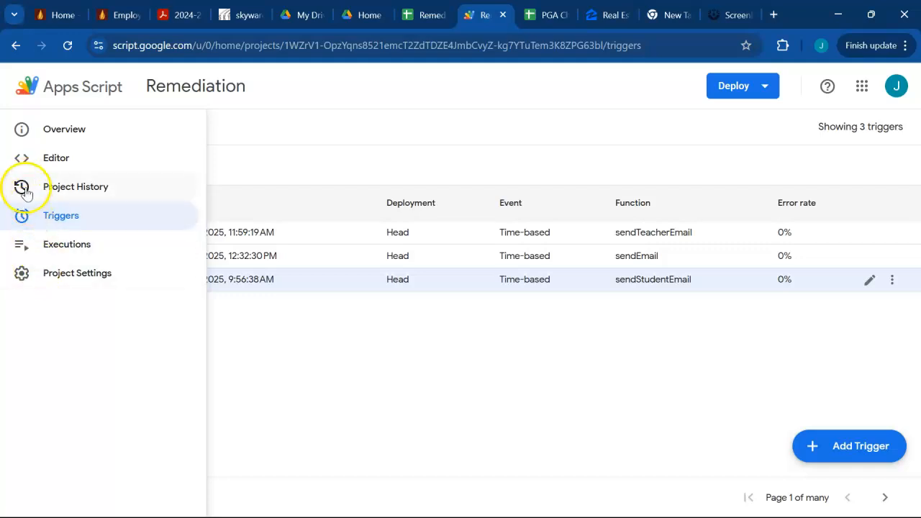
{"action": "left_click", "coordinate": [20, 156]}
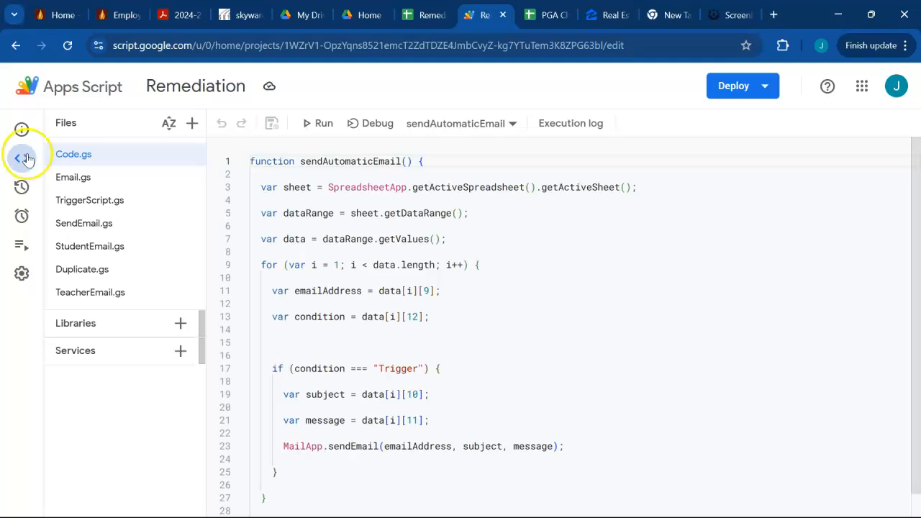
{"action": "left_click", "coordinate": [70, 249]}
{"action": "left_click", "coordinate": [367, 201]}
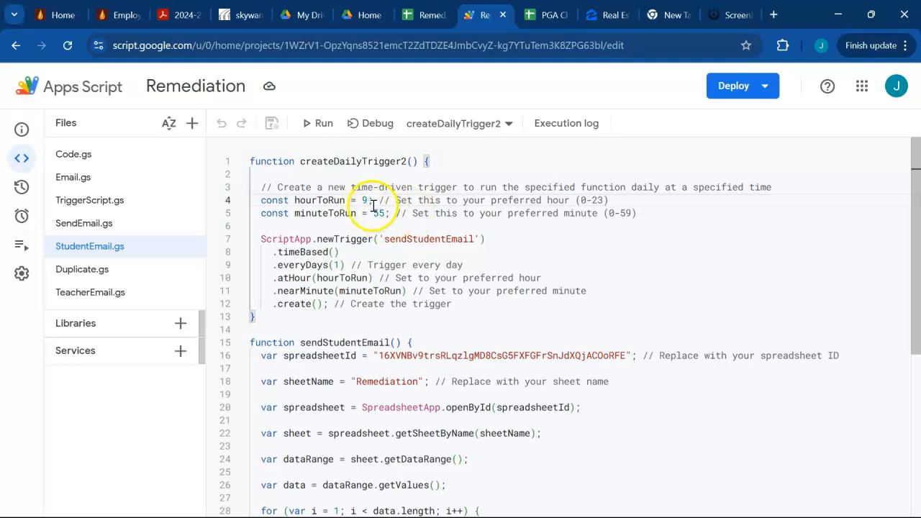
{"action": "key", "text": "BackSpace"}
{"action": "type", "text": "12"}
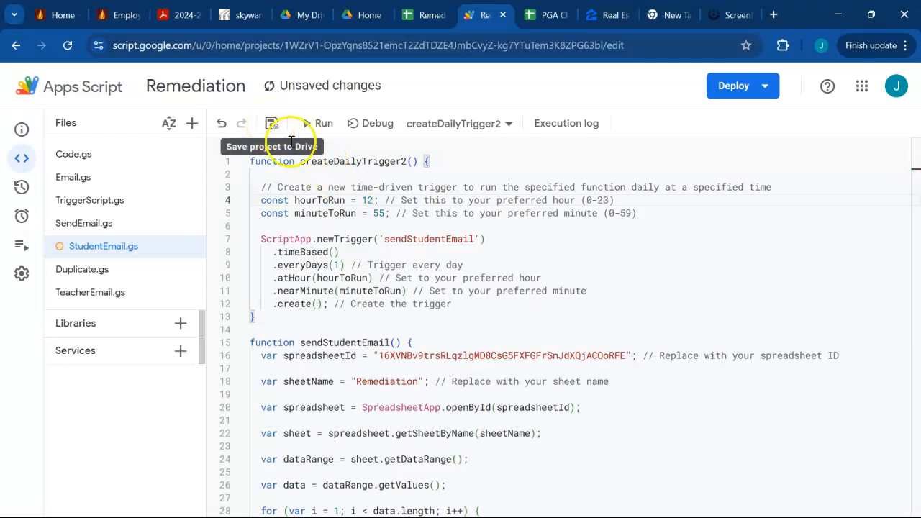
Set the hourToRun constant of createDailyTrigger2 to 9 and save the script project
{"action": "key", "text": "BackSpace"}
{"action": "key", "text": "BackSpace"}
{"action": "type", "text": "9"}
{"action": "key", "text": "ctrl+s"}
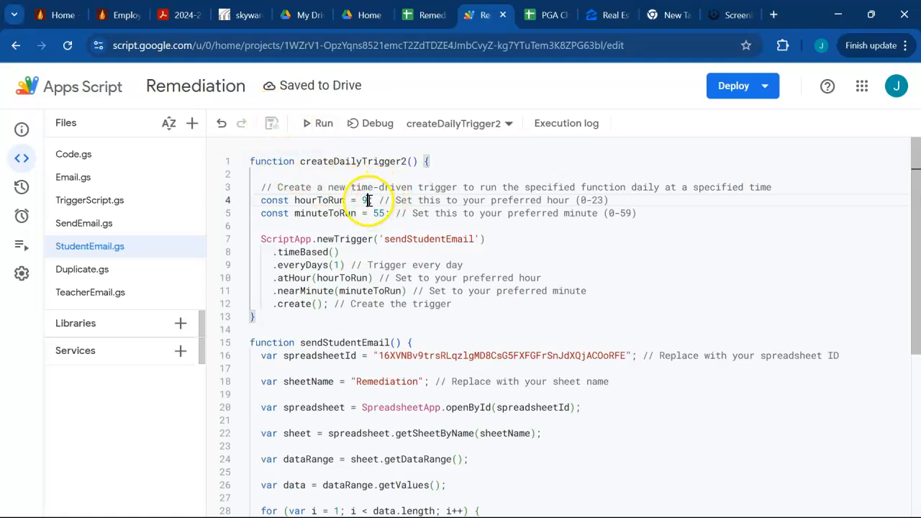
View the project's triggers list, then close the Apps Script project and return to the Remediation spreadsheet
{"action": "mouse_move", "coordinate": [192, 295]}
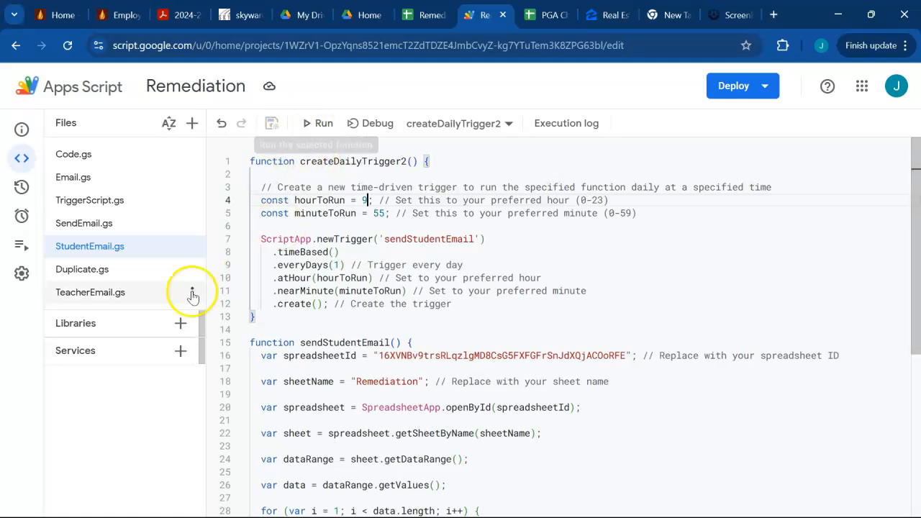
{"action": "left_click", "coordinate": [22, 216]}
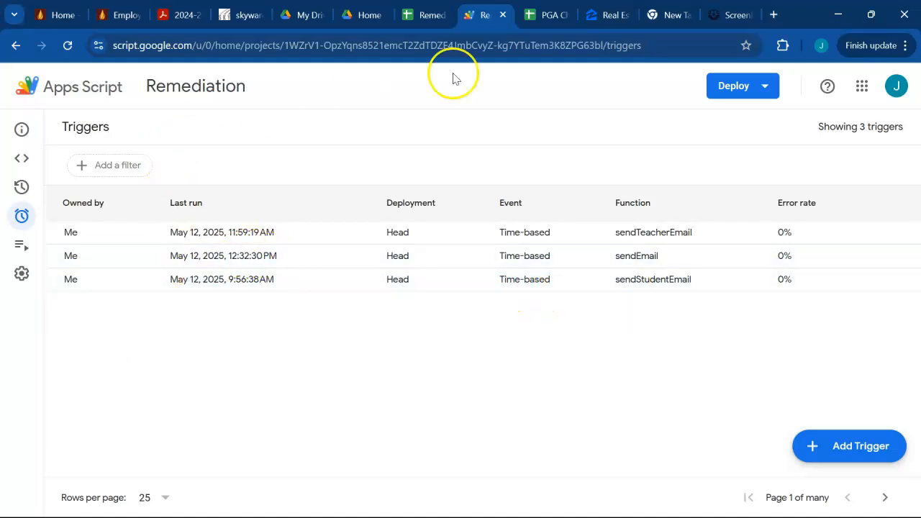
{"action": "left_click", "coordinate": [503, 14]}
{"action": "left_click", "coordinate": [328, 101]}
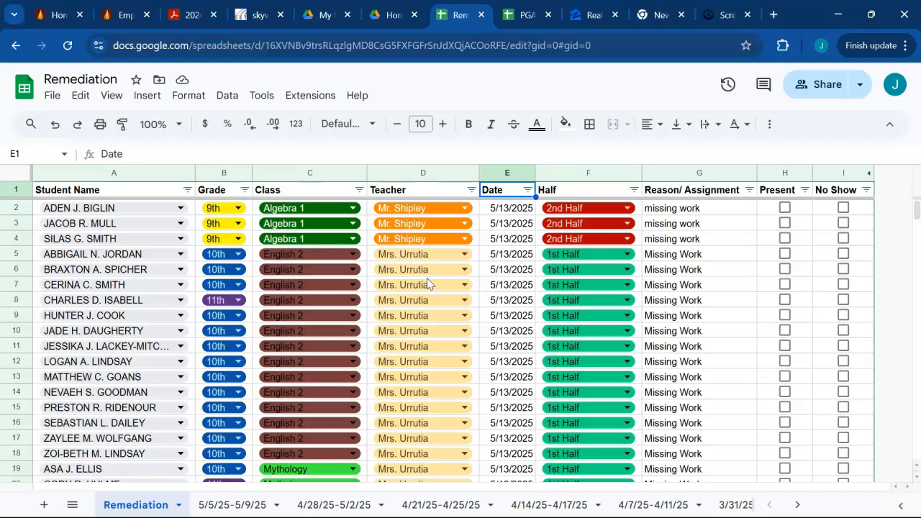
Add a new sheet beside the Remediation sheet and name it 5/12/25-5/16/25
{"action": "scroll", "coordinate": [427, 278], "scroll_direction": "down", "scroll_amount": 10}
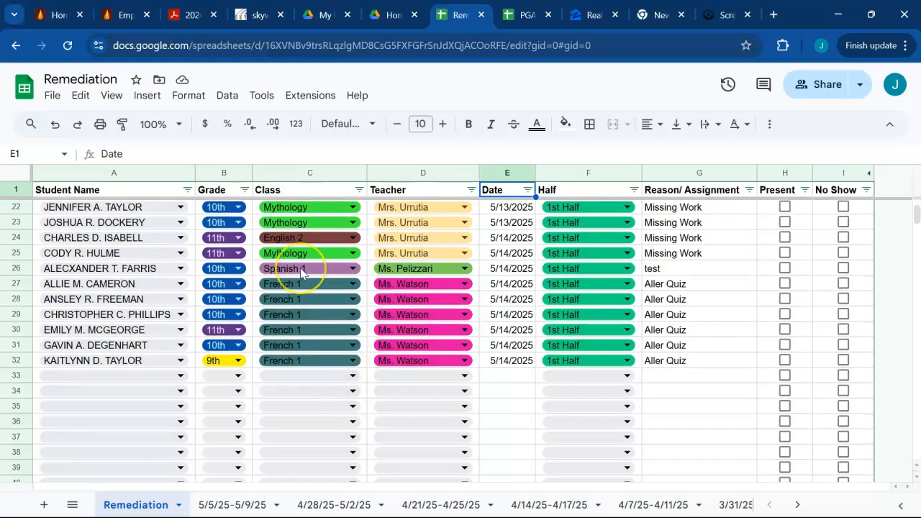
{"action": "scroll", "coordinate": [300, 267], "scroll_direction": "up", "scroll_amount": 10}
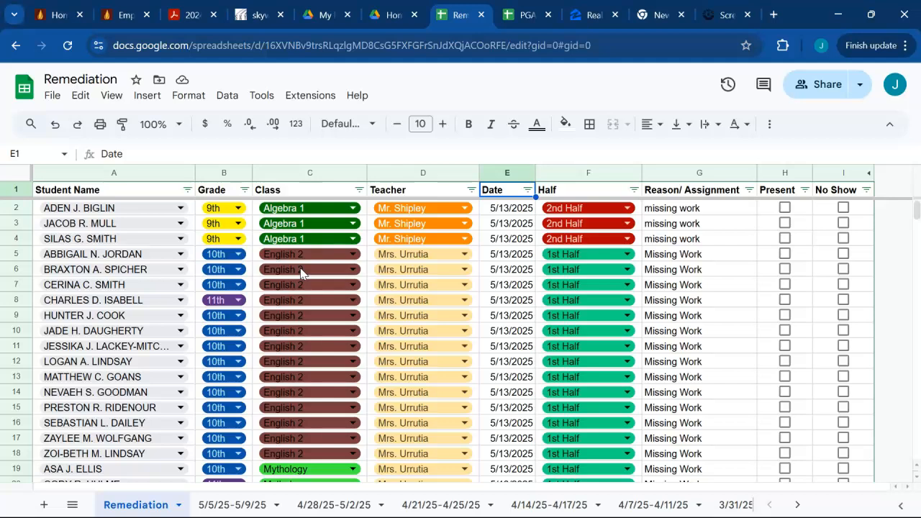
{"action": "scroll", "coordinate": [252, 417], "scroll_direction": "down", "scroll_amount": 2}
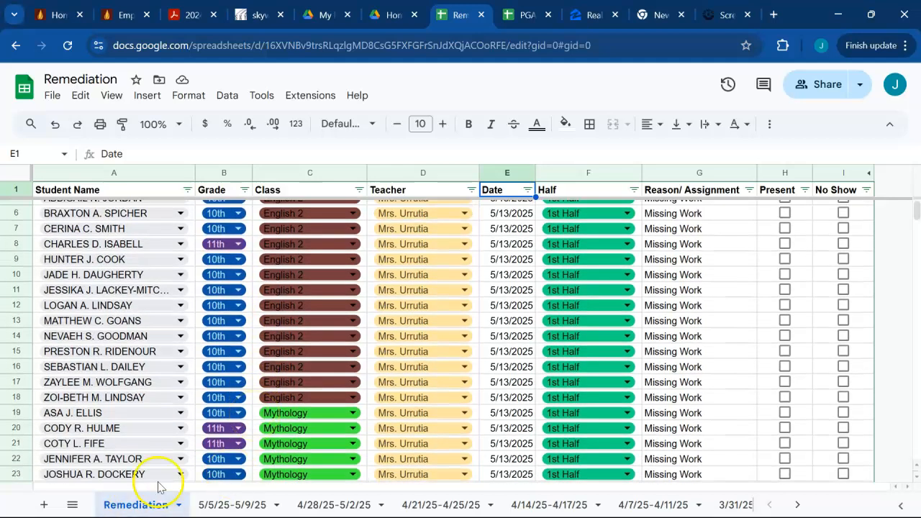
{"action": "scroll", "coordinate": [315, 346], "scroll_direction": "up", "scroll_amount": 2}
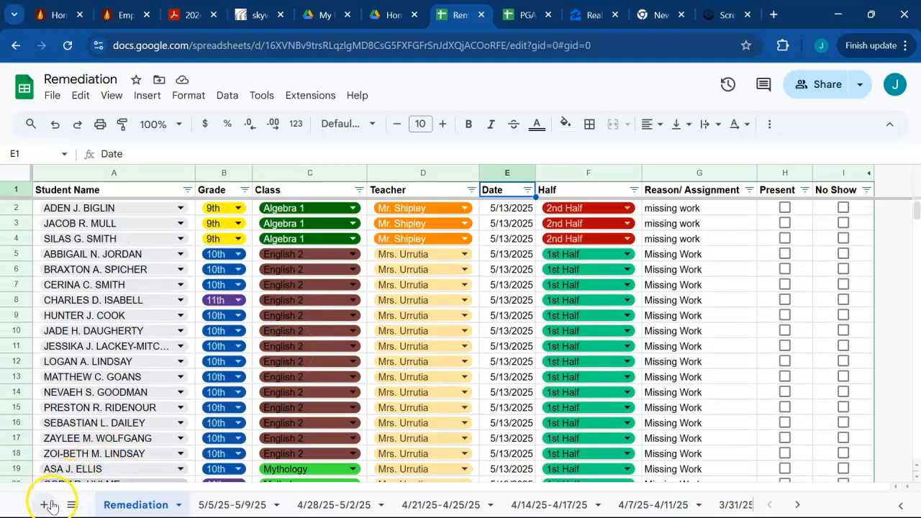
{"action": "left_click", "coordinate": [47, 505]}
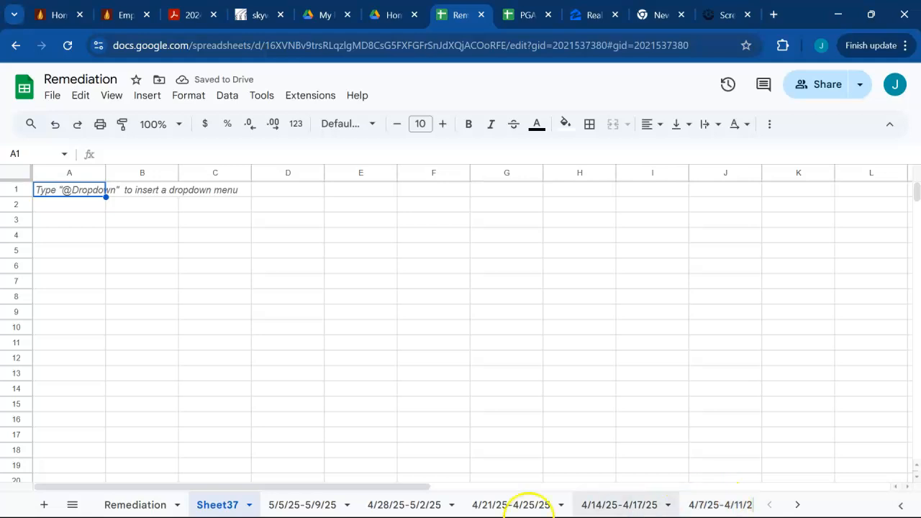
{"action": "double_click", "coordinate": [214, 505]}
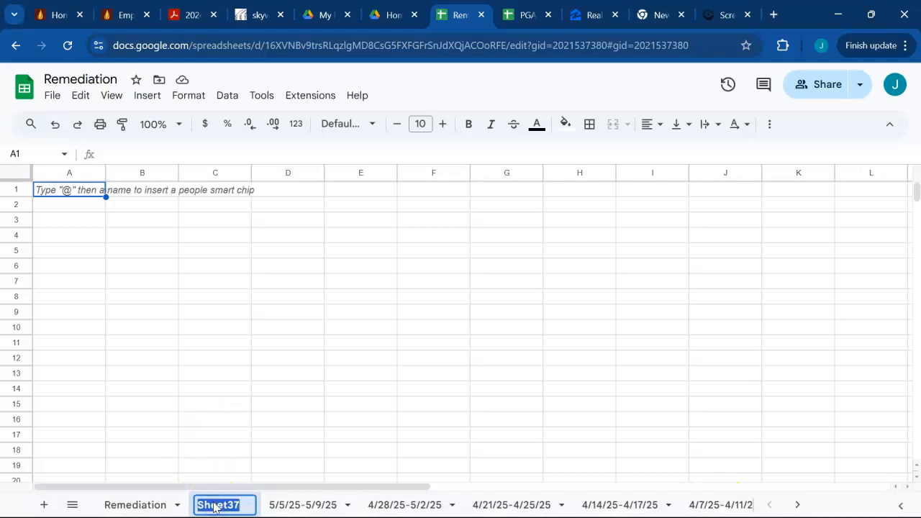
{"action": "type", "text": "5/1"}
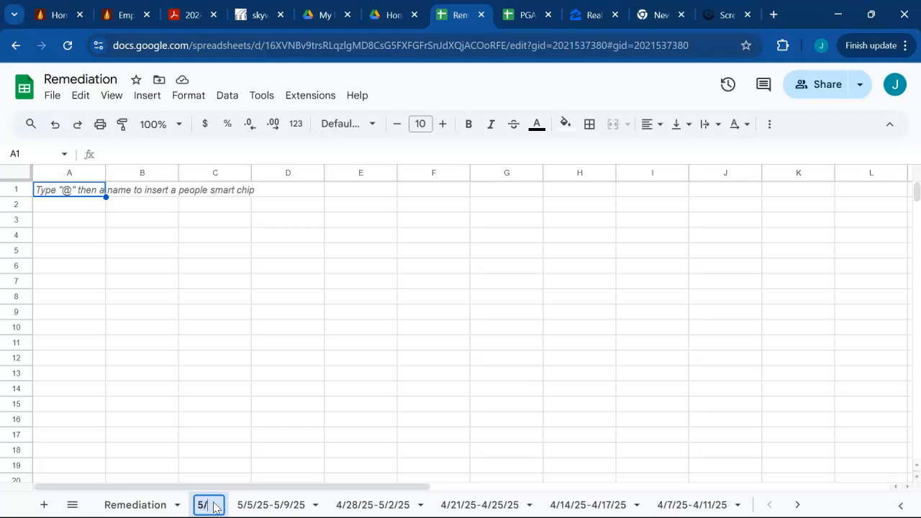
{"action": "type", "text": "2/25-"}
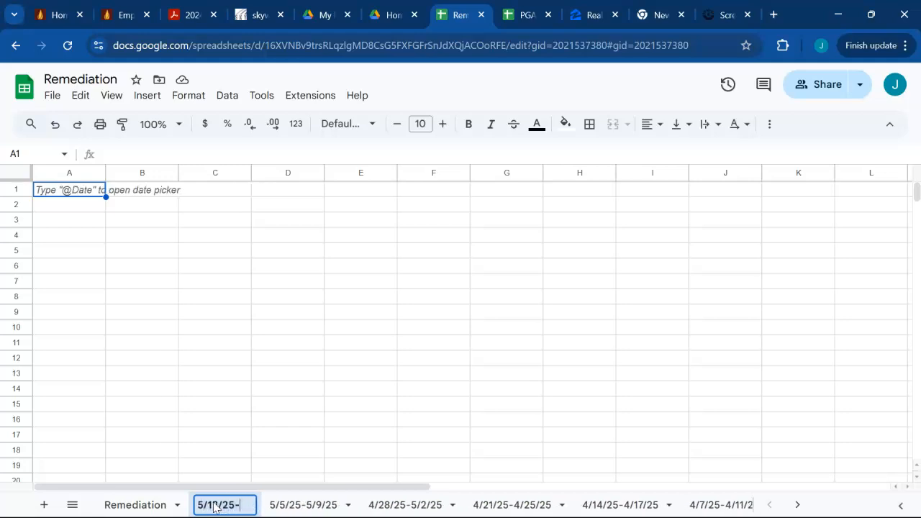
{"action": "type", "text": "5/16/25"}
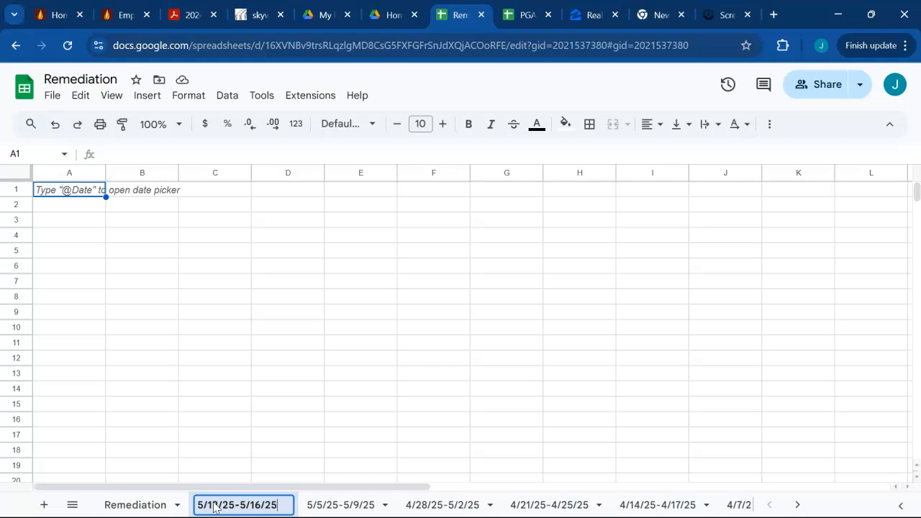
{"action": "key", "text": "Return"}
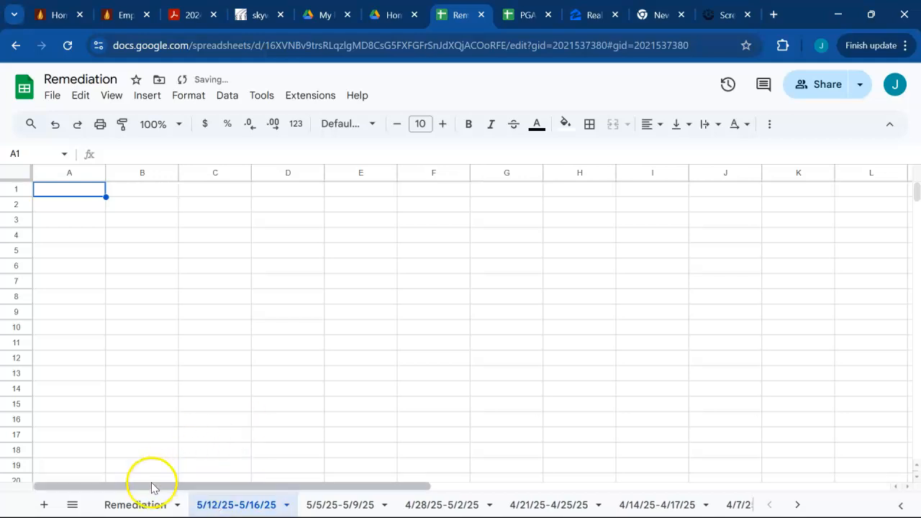
Copy the header row and all entries in A1:I32 of the Remediation sheet
{"action": "left_click", "coordinate": [137, 502]}
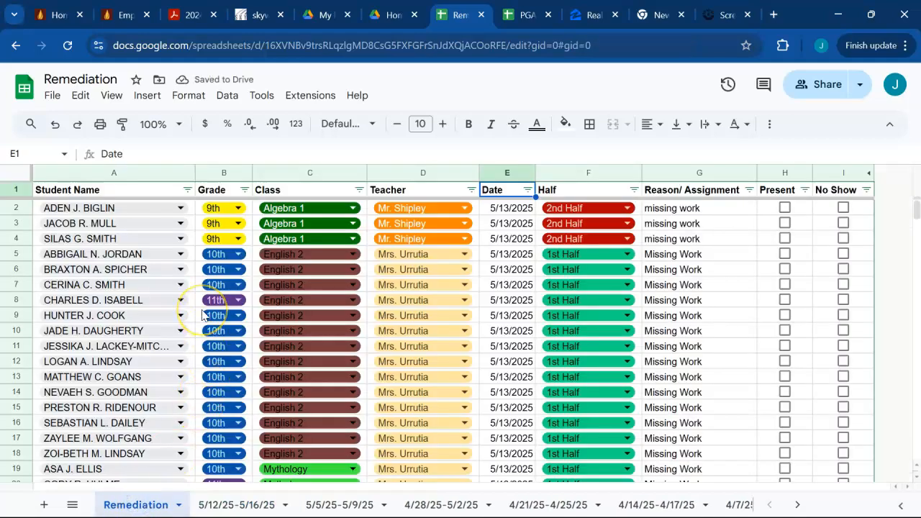
{"action": "scroll", "coordinate": [222, 364], "scroll_direction": "down", "scroll_amount": 5}
{"action": "scroll", "coordinate": [222, 364], "scroll_direction": "up", "scroll_amount": 1}
{"action": "left_click", "coordinate": [199, 347]}
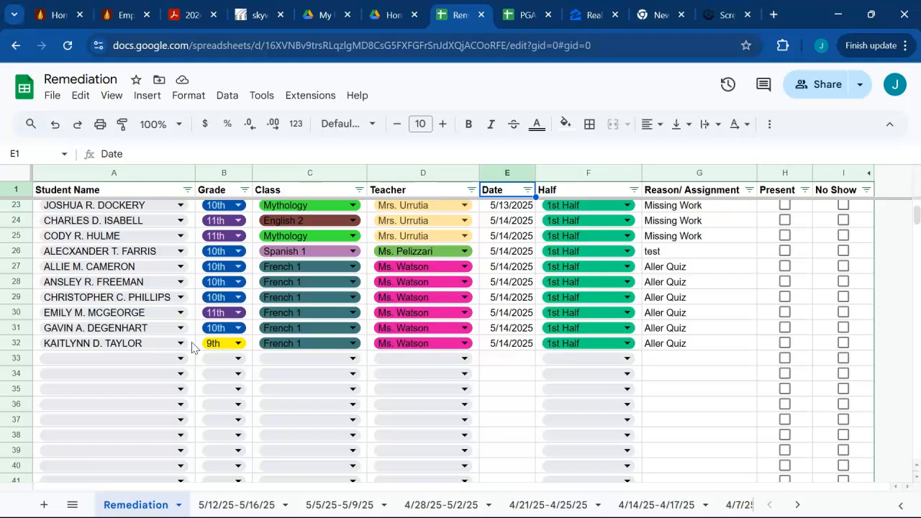
{"action": "left_click", "coordinate": [507, 360]}
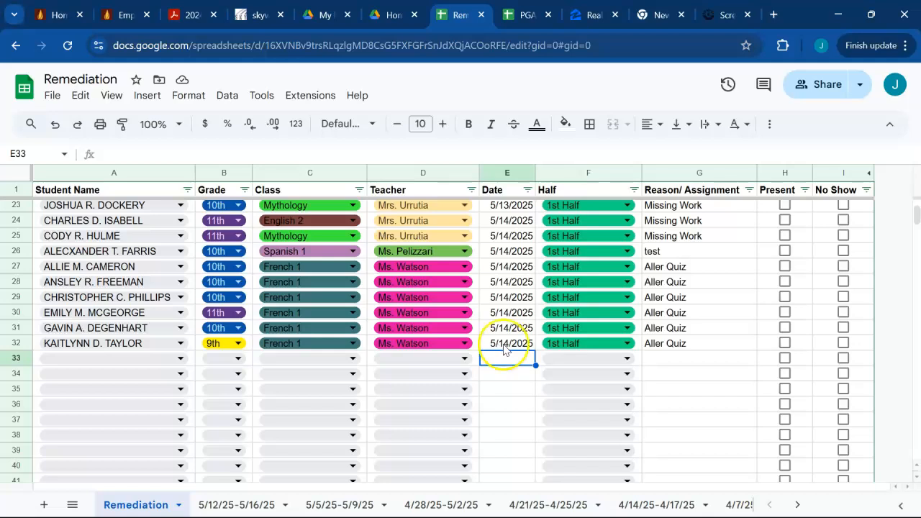
{"action": "left_click", "coordinate": [520, 343]}
{"action": "left_click", "coordinate": [507, 358]}
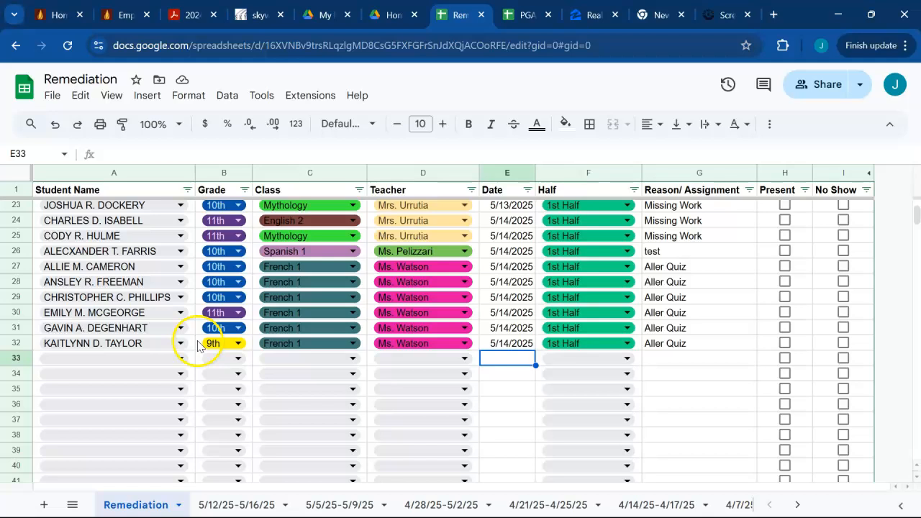
{"action": "left_click_drag", "start_coordinate": [193, 346], "coordinate": [719, 206]}
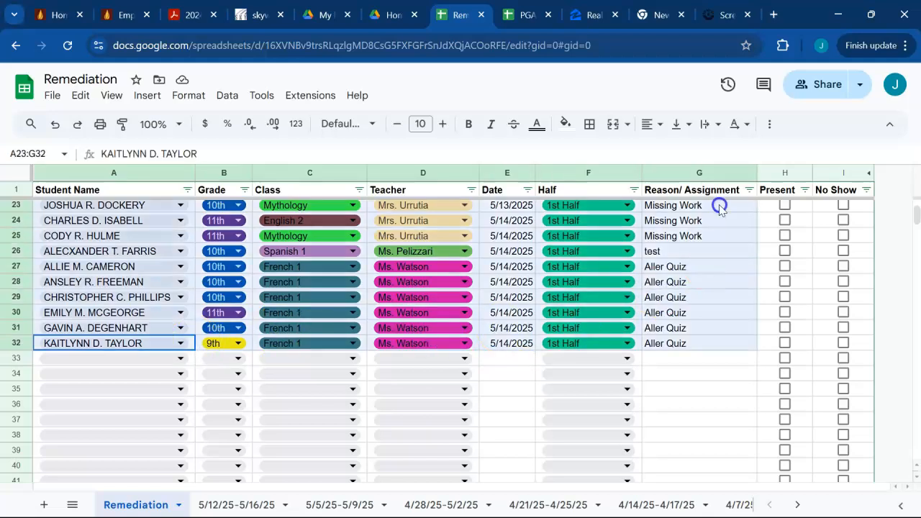
{"action": "left_click", "coordinate": [828, 191], "text": "shift"}
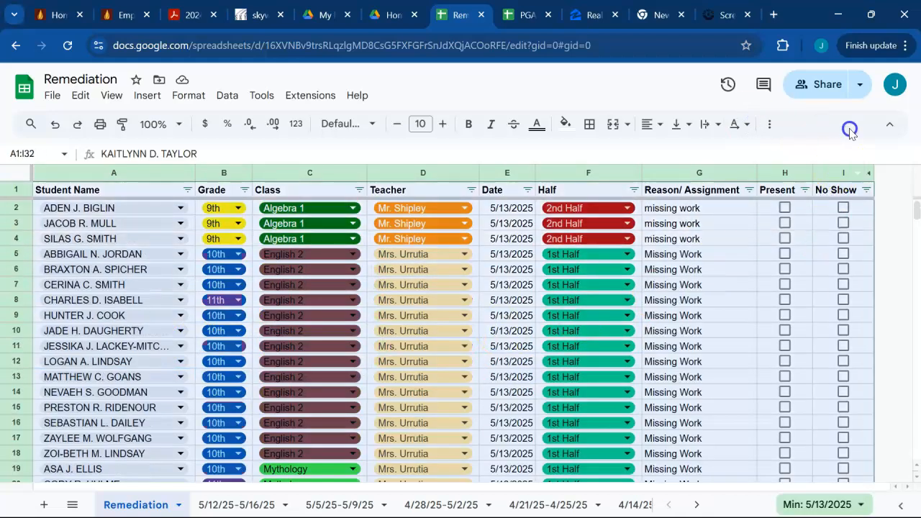
{"action": "mouse_move", "coordinate": [839, 191]}
{"action": "left_mouse_down"}
{"action": "mouse_move", "coordinate": [823, 224]}
{"action": "mouse_move", "coordinate": [834, 190]}
{"action": "left_mouse_up"}
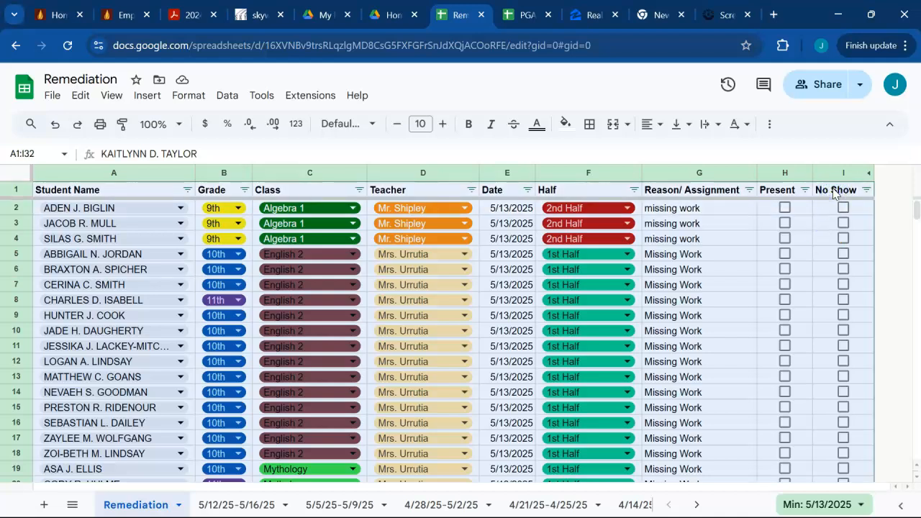
{"action": "right_click", "coordinate": [833, 192]}
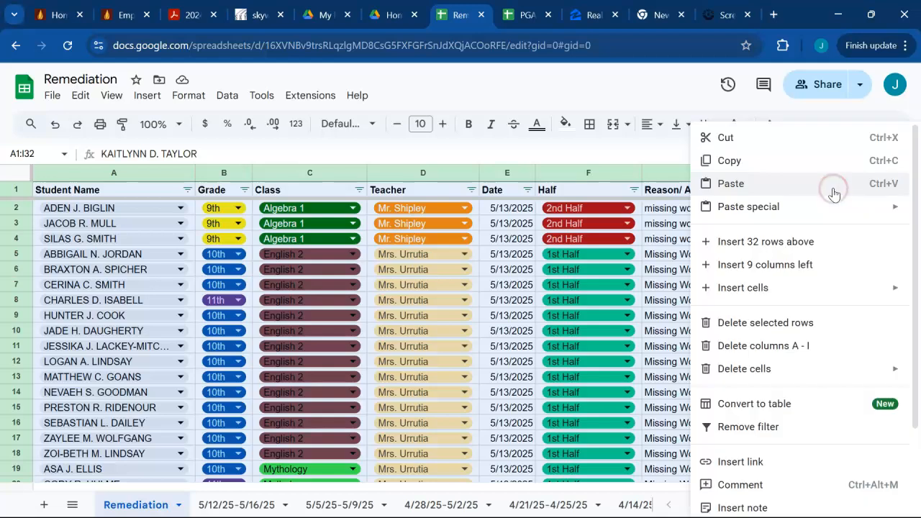
{"action": "left_click", "coordinate": [729, 161]}
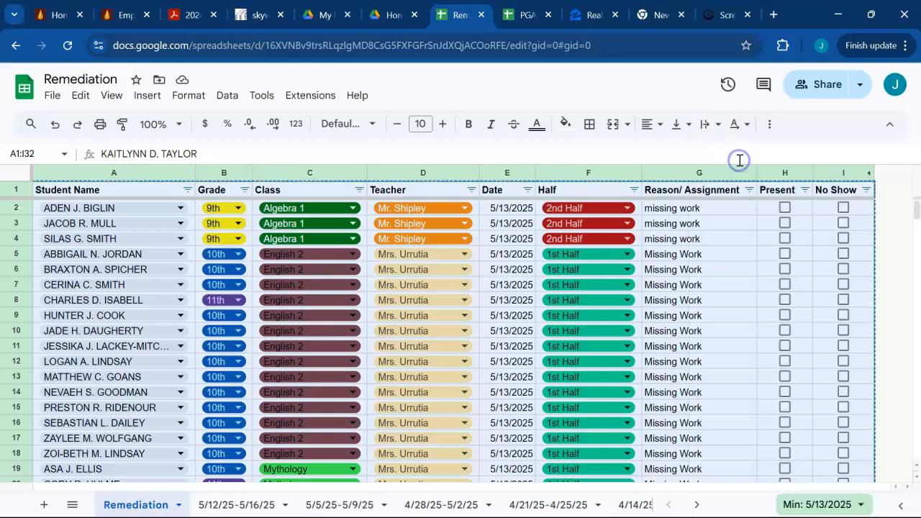
Paste the copied entries into the 5/12/25-5/16/25 sheet starting at cell A1
{"action": "left_click", "coordinate": [226, 507]}
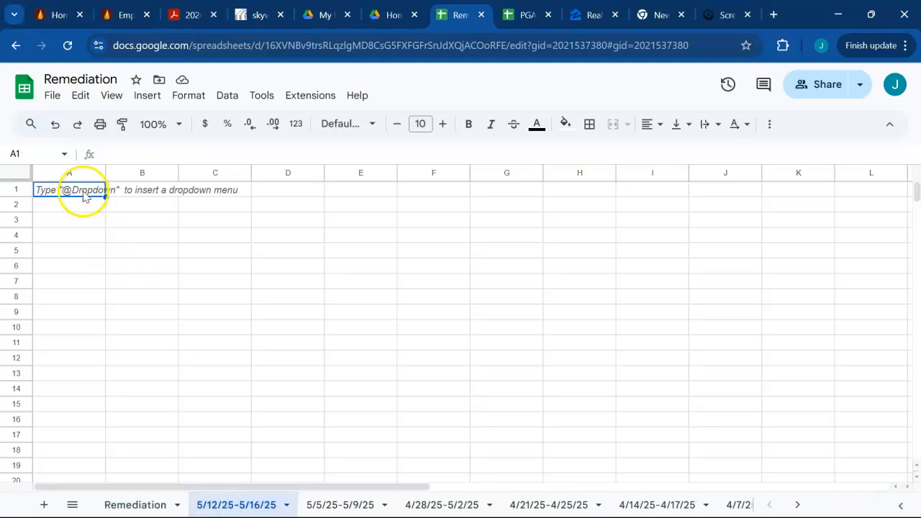
{"action": "right_click", "coordinate": [79, 190]}
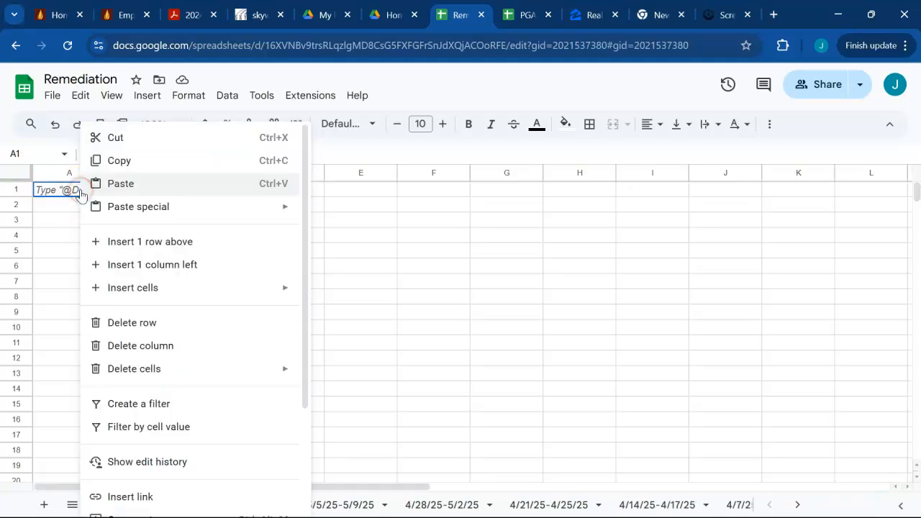
{"action": "left_click", "coordinate": [134, 186]}
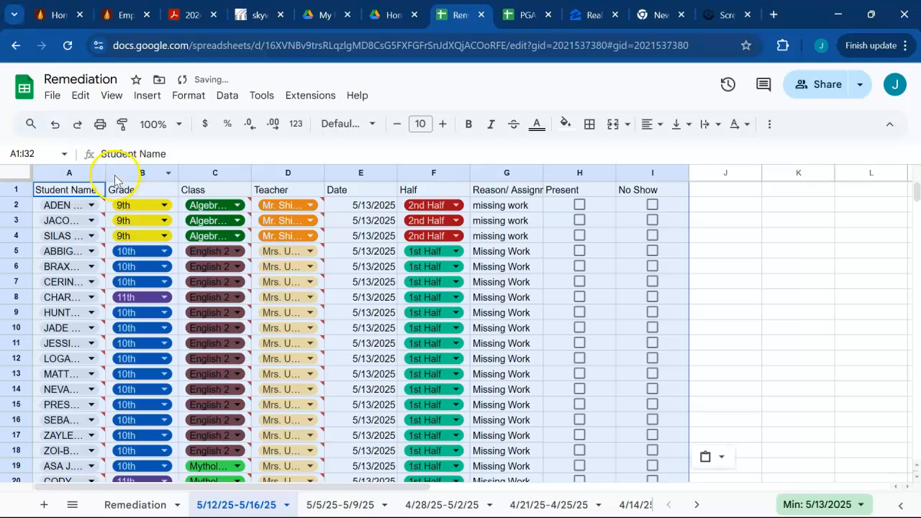
Widen the Student Name, Class and Teacher columns so their entries fit, and return to the Remediation sheet
{"action": "left_click_drag", "start_coordinate": [106, 174], "coordinate": [198, 173]}
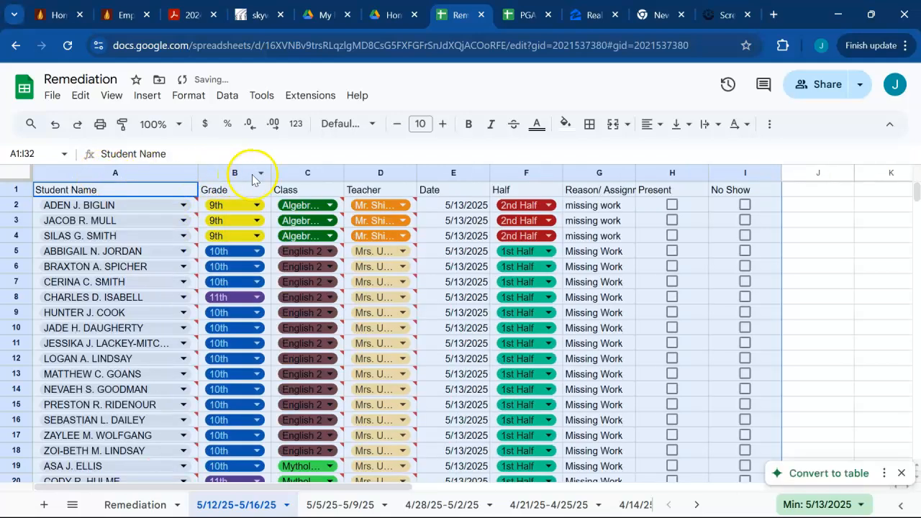
{"action": "left_click_drag", "start_coordinate": [343, 173], "coordinate": [399, 173]}
{"action": "left_click_drag", "start_coordinate": [472, 173], "coordinate": [560, 171]}
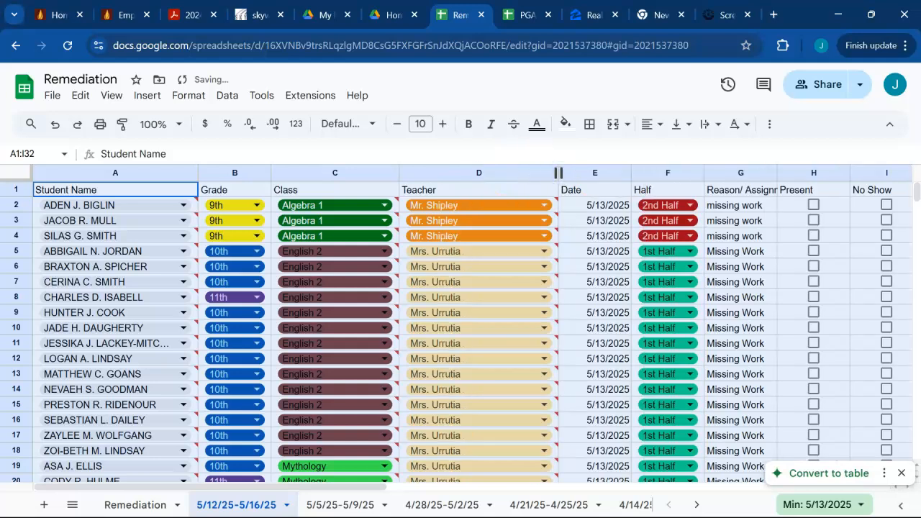
{"action": "left_click", "coordinate": [137, 506]}
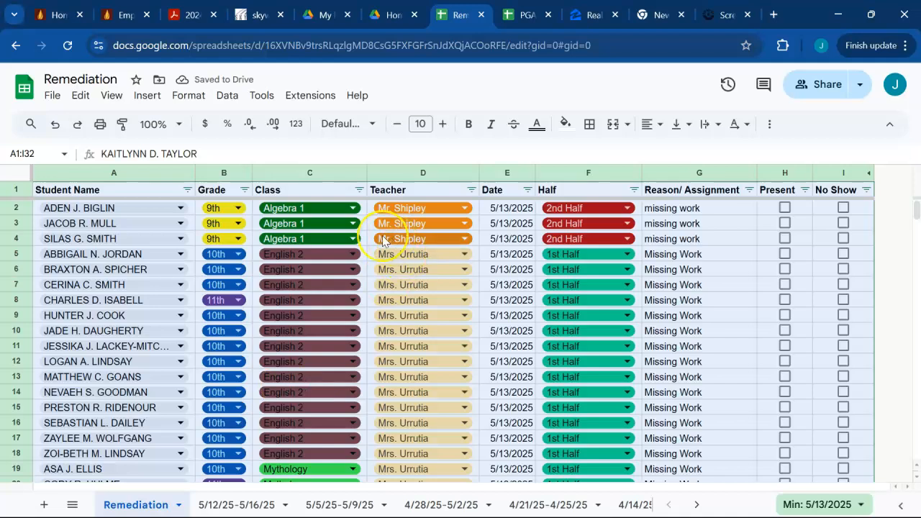
{"action": "scroll", "coordinate": [382, 240], "scroll_direction": "down", "scroll_amount": 7}
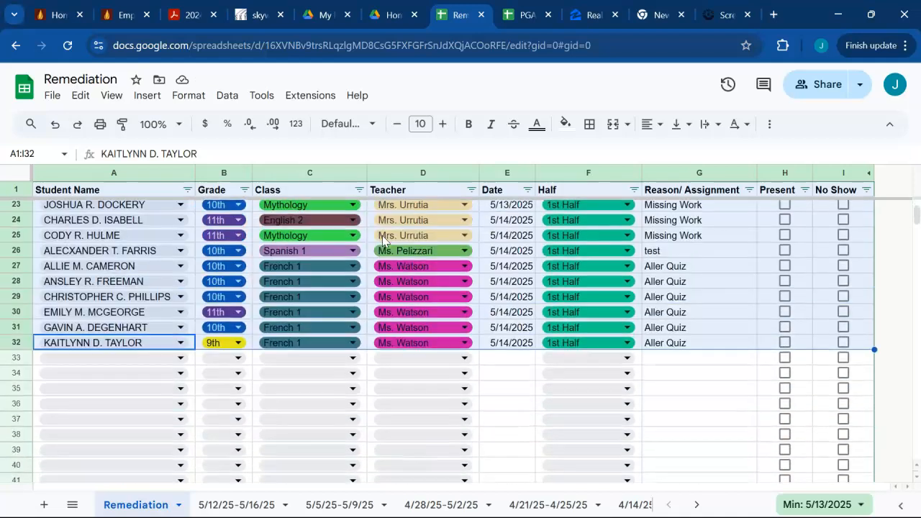
{"action": "left_click", "coordinate": [824, 346]}
{"action": "left_click", "coordinate": [826, 360]}
{"action": "left_click_drag", "start_coordinate": [825, 349], "coordinate": [52, 213]}
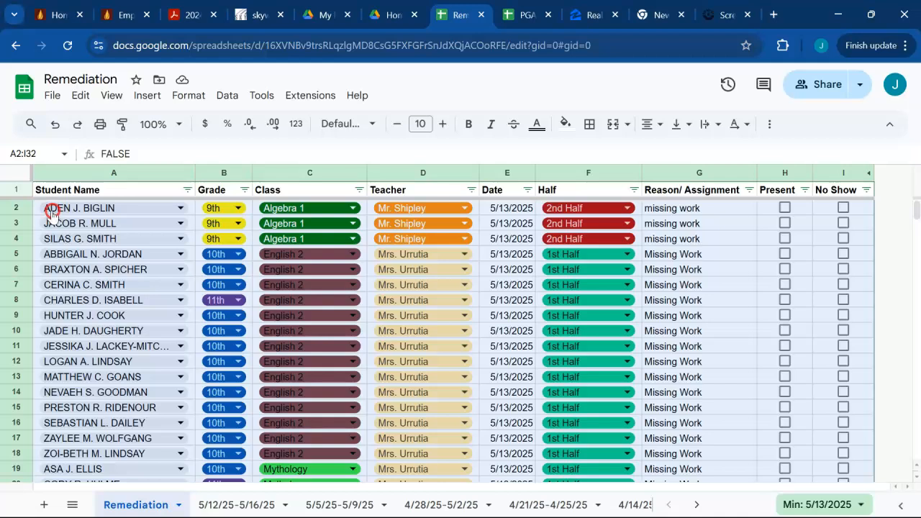
{"action": "right_click", "coordinate": [52, 213]}
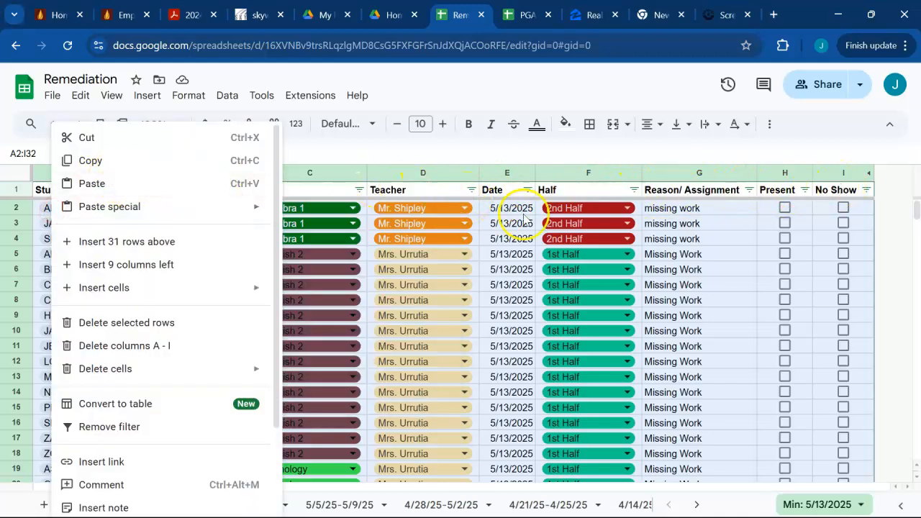
{"action": "left_click", "coordinate": [699, 290]}
Clear all entries in A2:I32 of the Remediation sheet, leaving out the header row
{"action": "scroll", "coordinate": [699, 290], "scroll_direction": "down", "scroll_amount": 7}
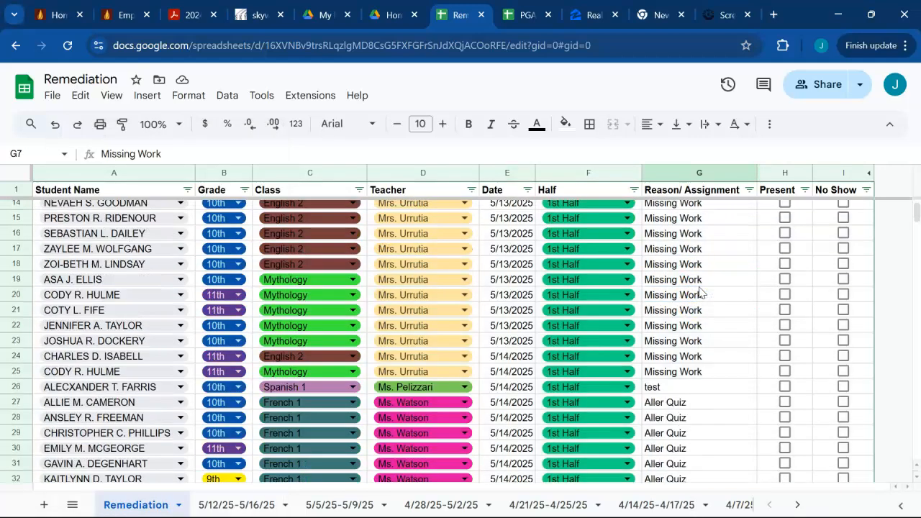
{"action": "left_click", "coordinate": [699, 286]}
{"action": "left_click_drag", "start_coordinate": [824, 359], "coordinate": [118, 211]}
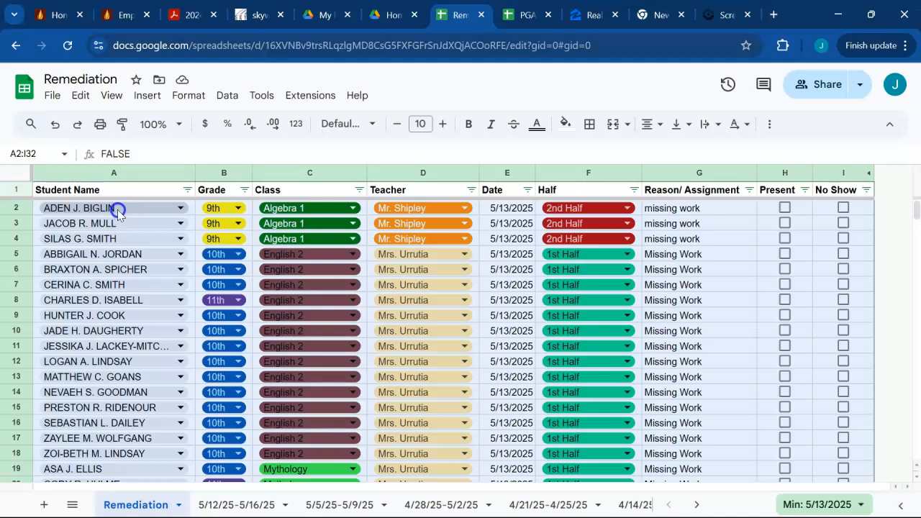
{"action": "key", "text": "Delete"}
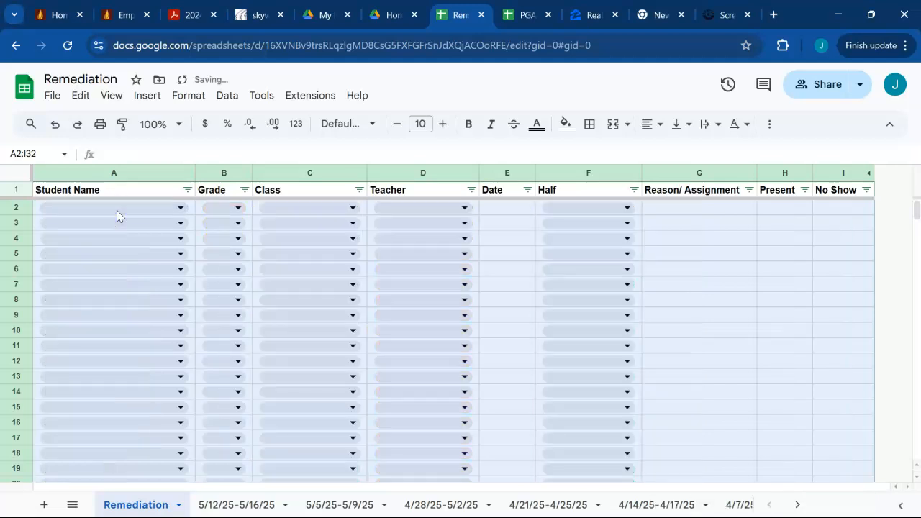
Refill the missing Present and No Show checkboxes in H2:I32 of the Remediation sheet by extending the unchecked pair from row 33 upward
{"action": "scroll", "coordinate": [665, 316], "scroll_direction": "down", "scroll_amount": 5}
{"action": "scroll", "coordinate": [666, 316], "scroll_direction": "down", "scroll_amount": 5}
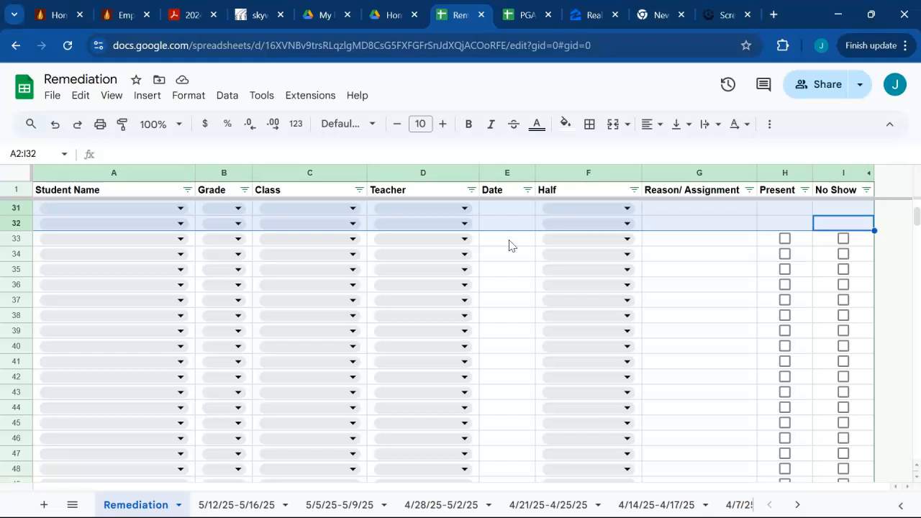
{"action": "left_click", "coordinate": [236, 508]}
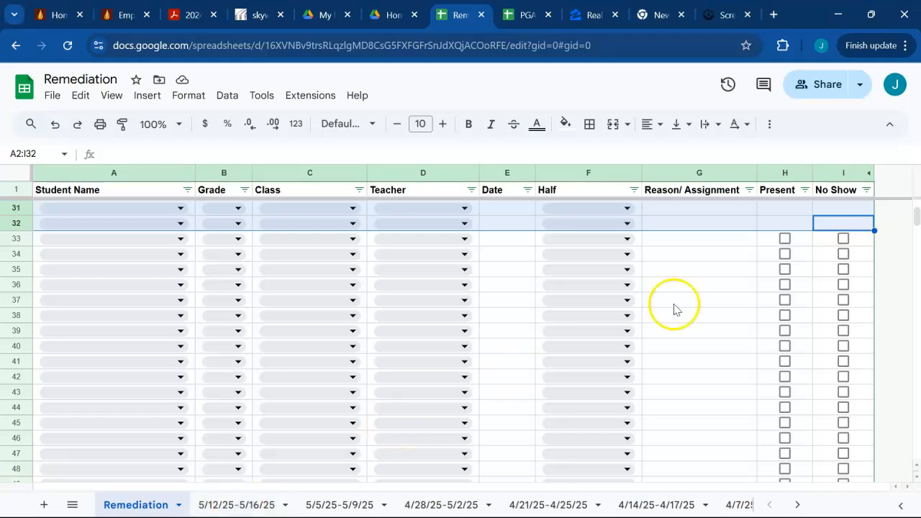
{"action": "scroll", "coordinate": [822, 243], "scroll_direction": "up", "scroll_amount": 2}
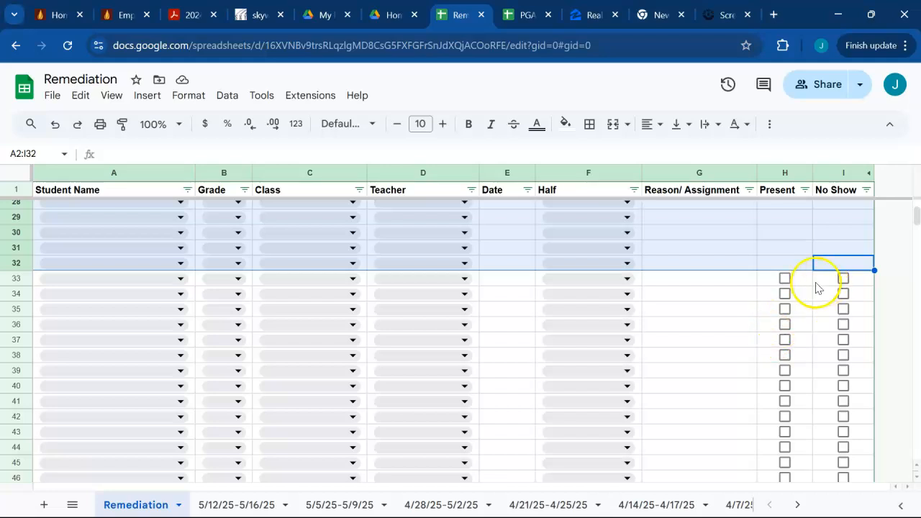
{"action": "left_click_drag", "start_coordinate": [800, 283], "coordinate": [829, 281]}
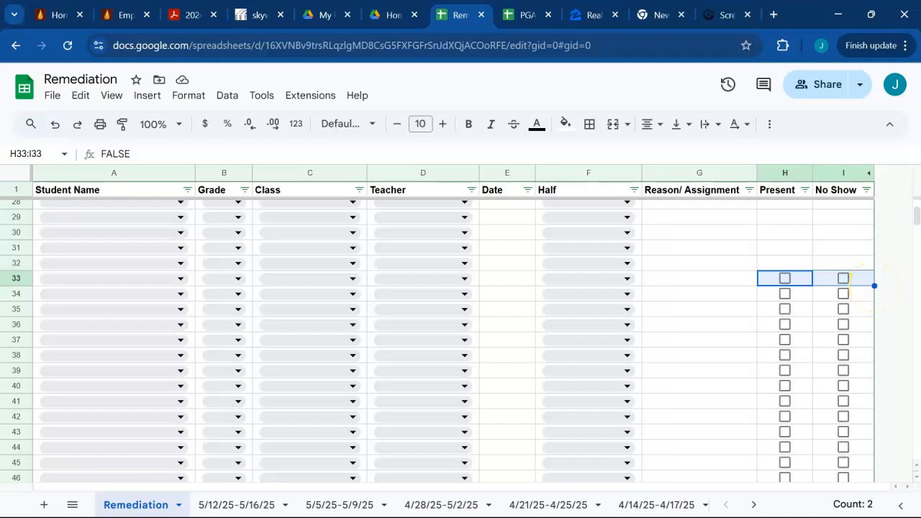
{"action": "left_click_drag", "start_coordinate": [874, 286], "coordinate": [854, 208]}
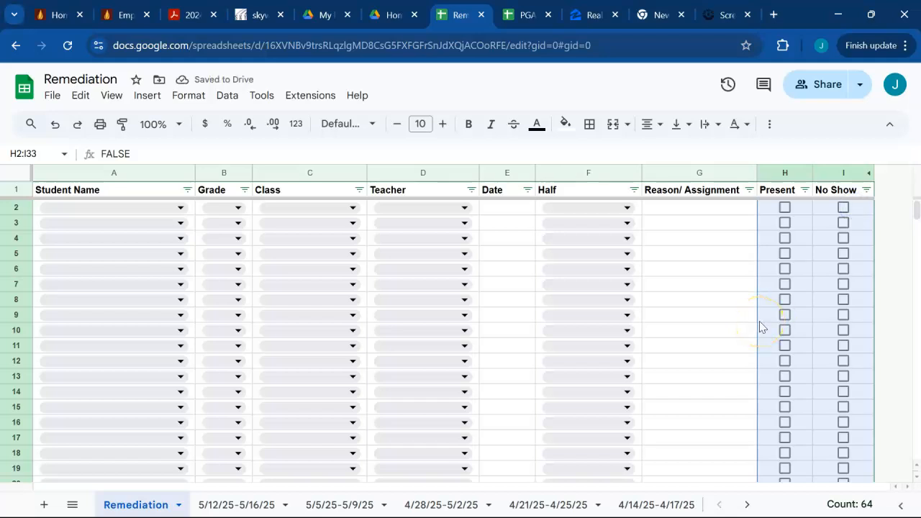
Undo the checkbox fill and the clearing of A2:I32 in the Remediation sheet
{"action": "key", "text": "ctrl+z"}
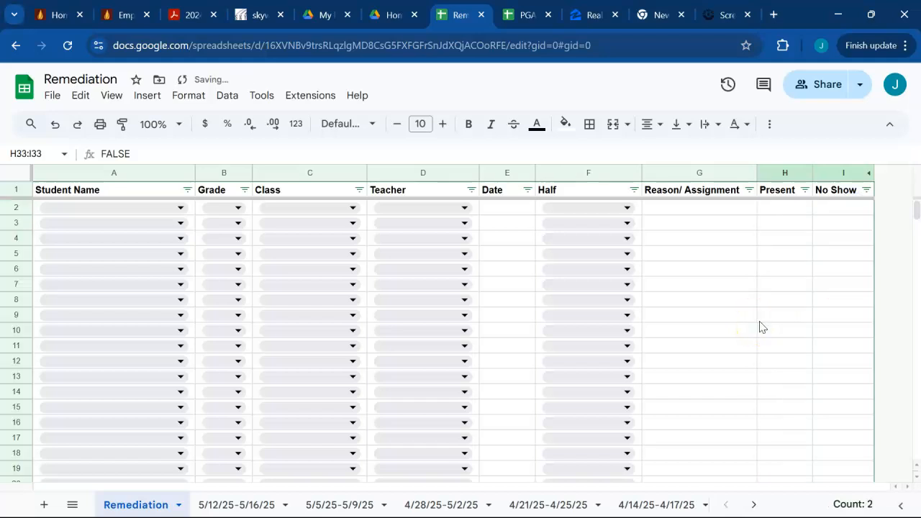
{"action": "key", "text": "ctrl+z"}
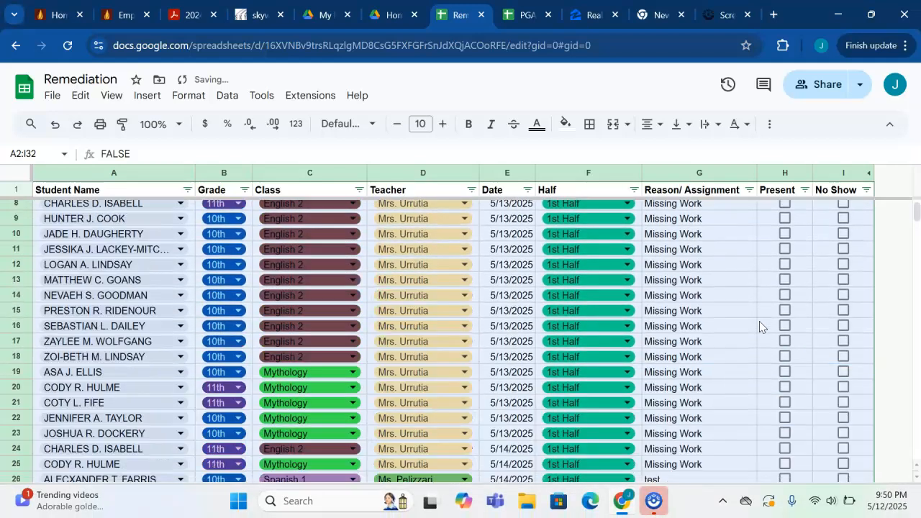
{"action": "left_click", "coordinate": [740, 283]}
{"action": "left_click", "coordinate": [732, 247]}
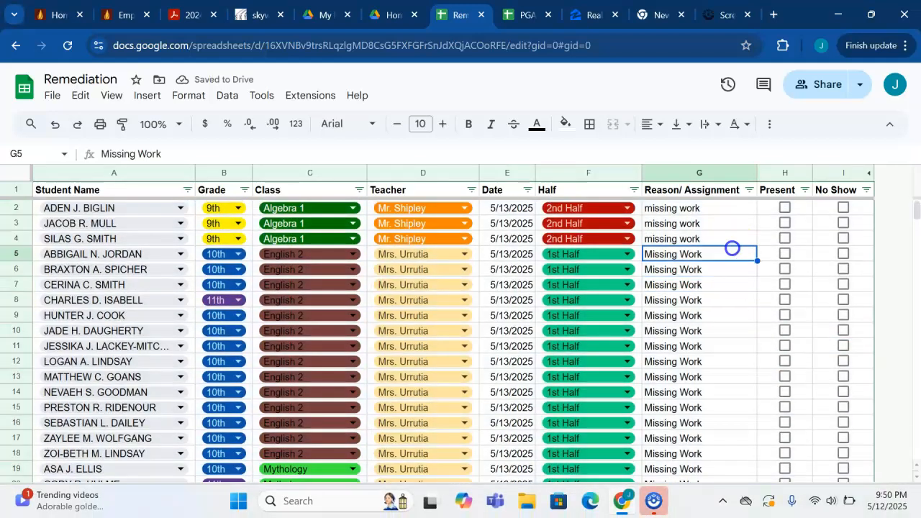
{"action": "left_click", "coordinate": [728, 239]}
{"action": "left_click", "coordinate": [725, 226]}
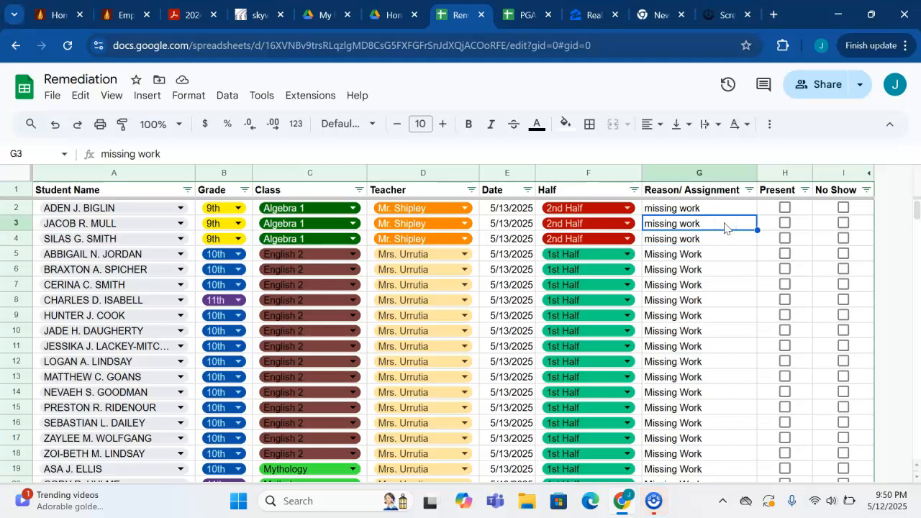
{"action": "left_click", "coordinate": [727, 208]}
{"action": "left_click", "coordinate": [729, 239]}
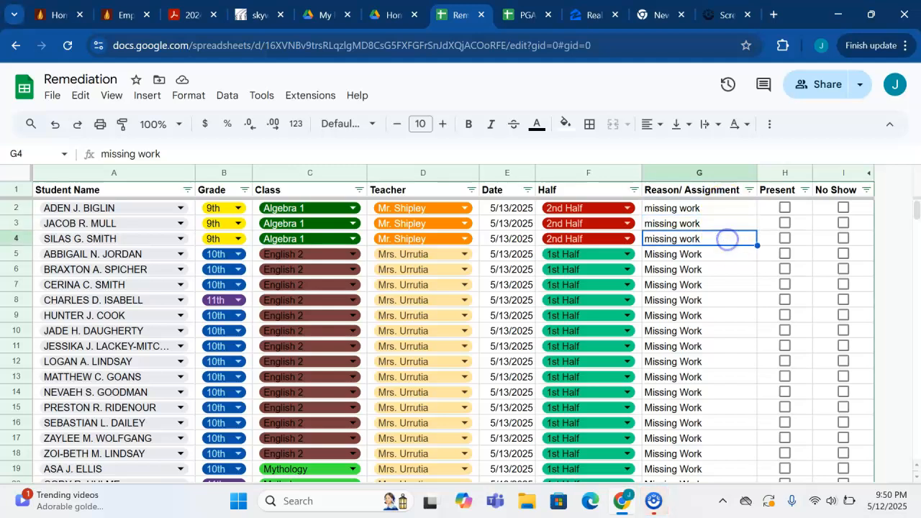
{"action": "left_click", "coordinate": [727, 225]}
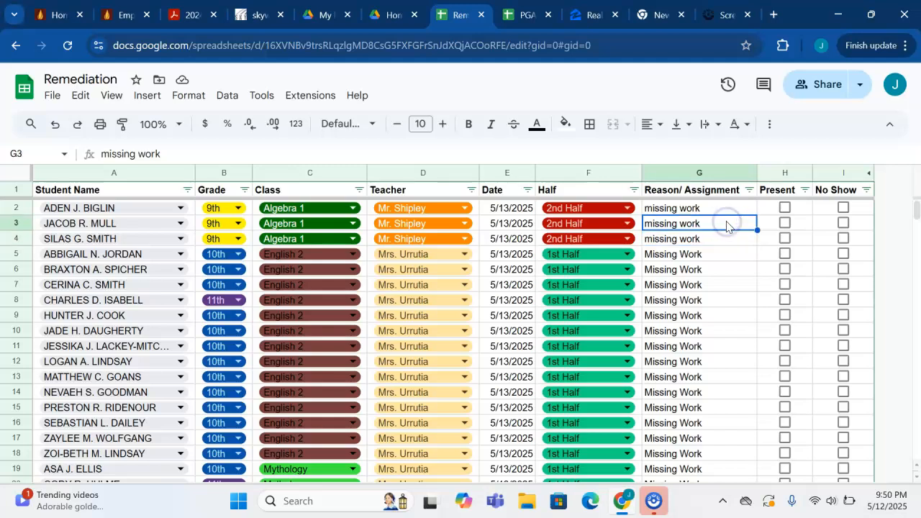